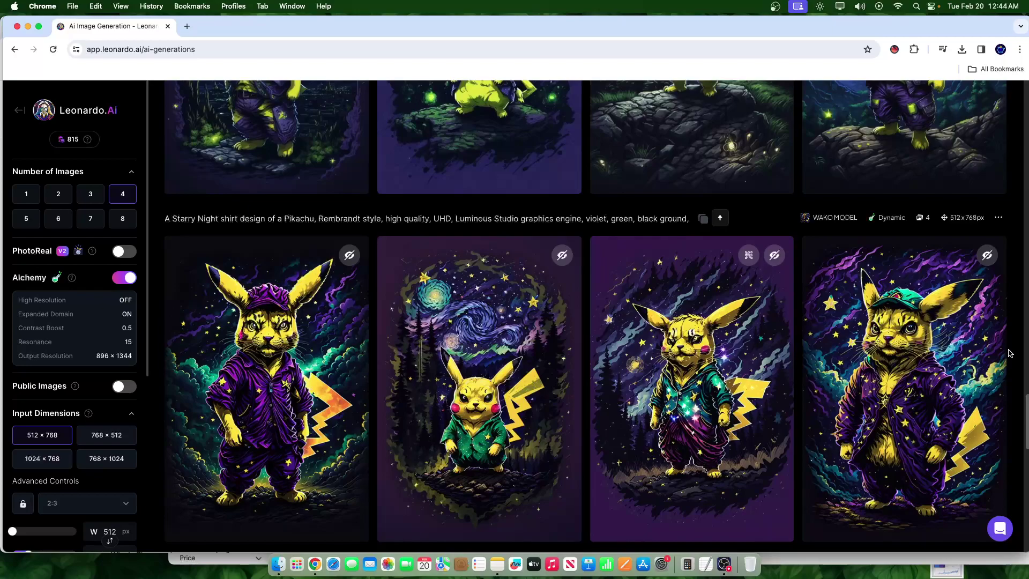
Scroll up to the Leonardo Diffusion row of Starry Night Pikachu shirt designs
scroll(825, 290, "up", 3)
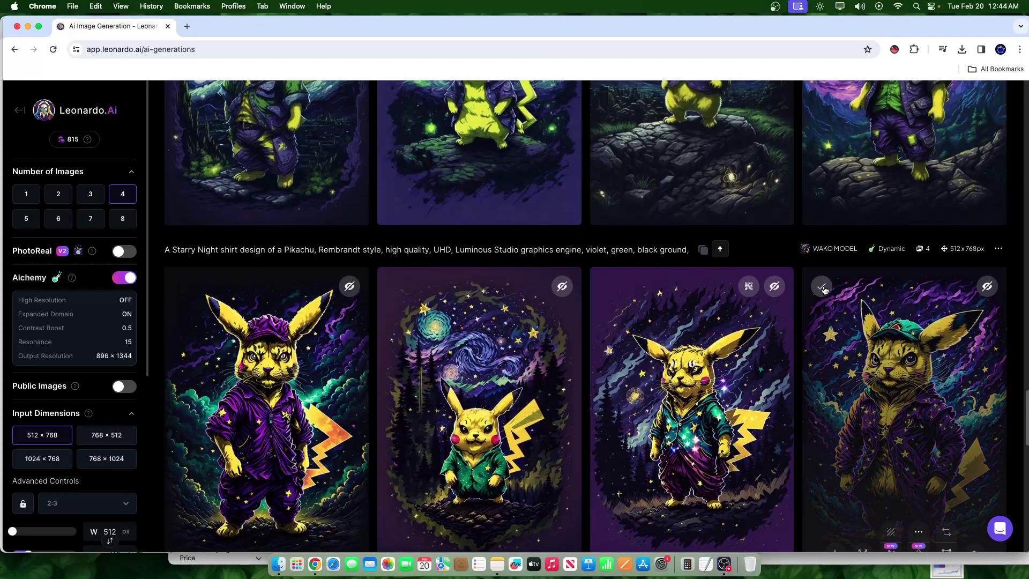
scroll(825, 290, "up", 5)
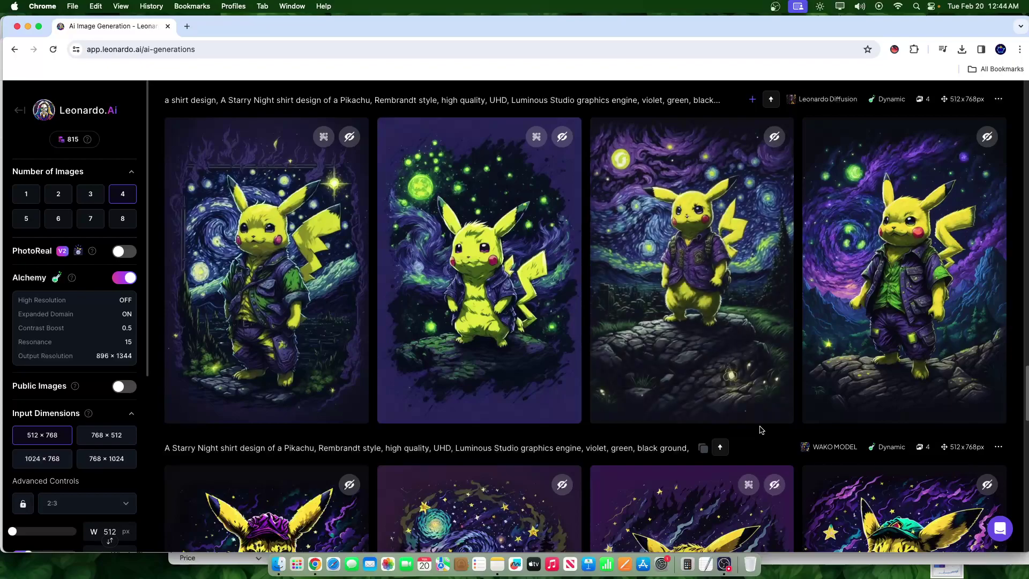
left_click(352, 283)
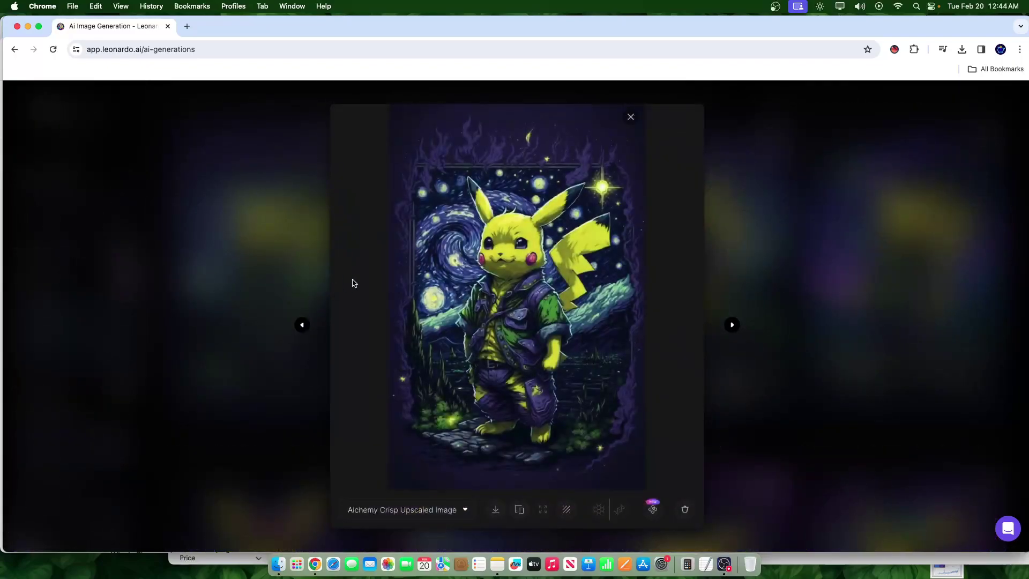
left_click(630, 295)
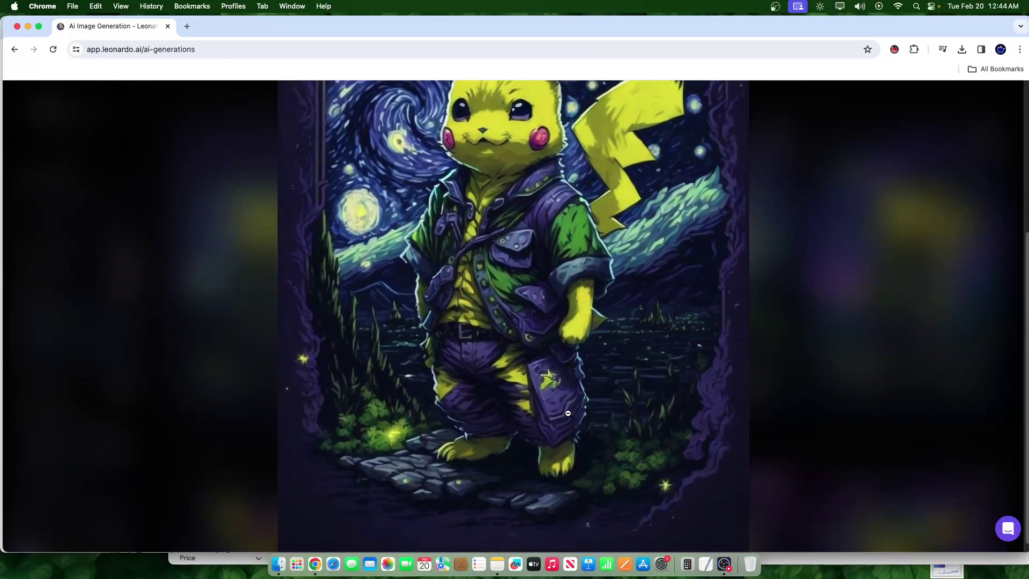
key("Escape")
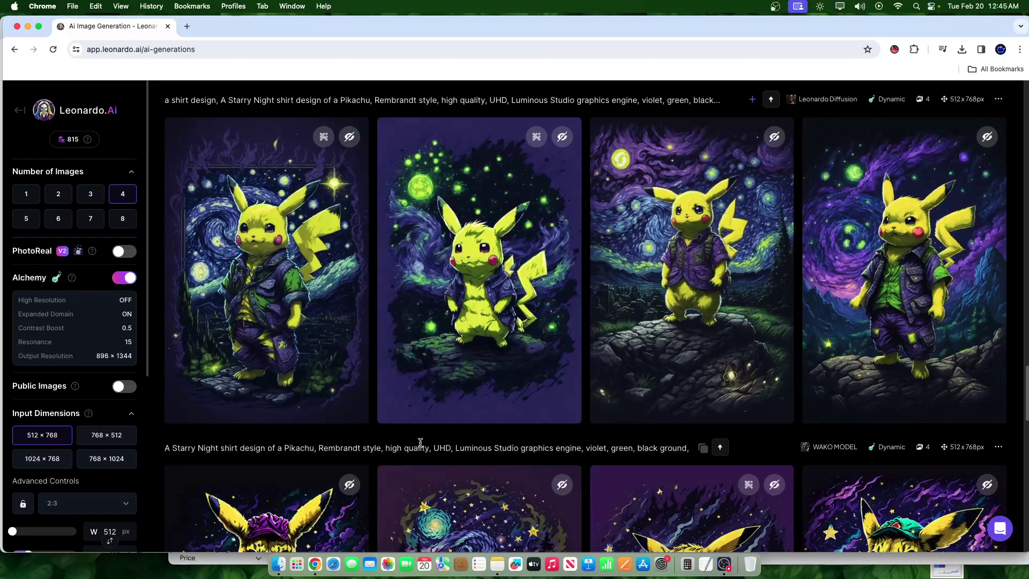
Scroll down to the WAKO MODEL batch of four Starry Night Pikachu shirt designs
scroll(386, 459, "down", 5)
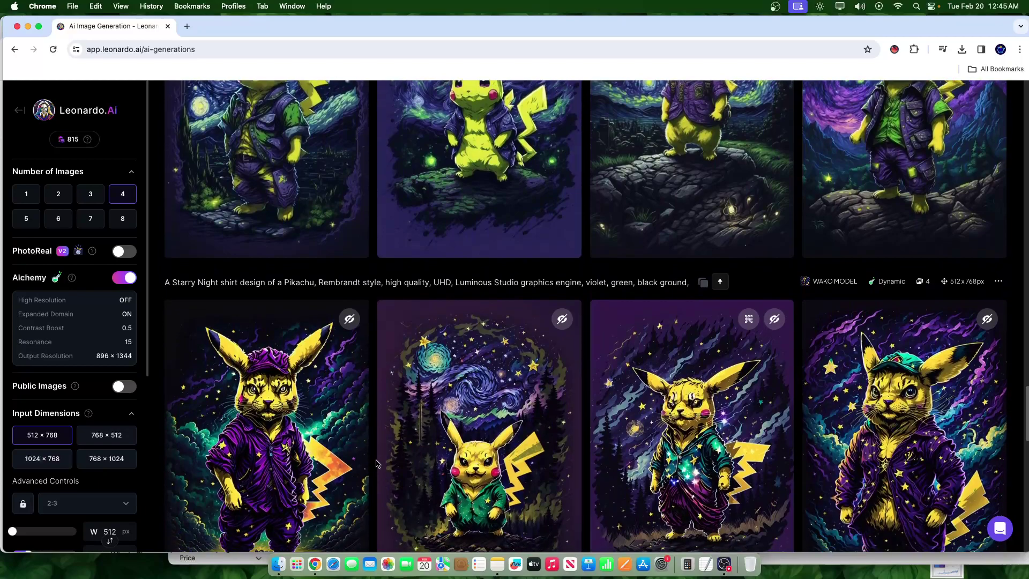
scroll(377, 464, "down", 2)
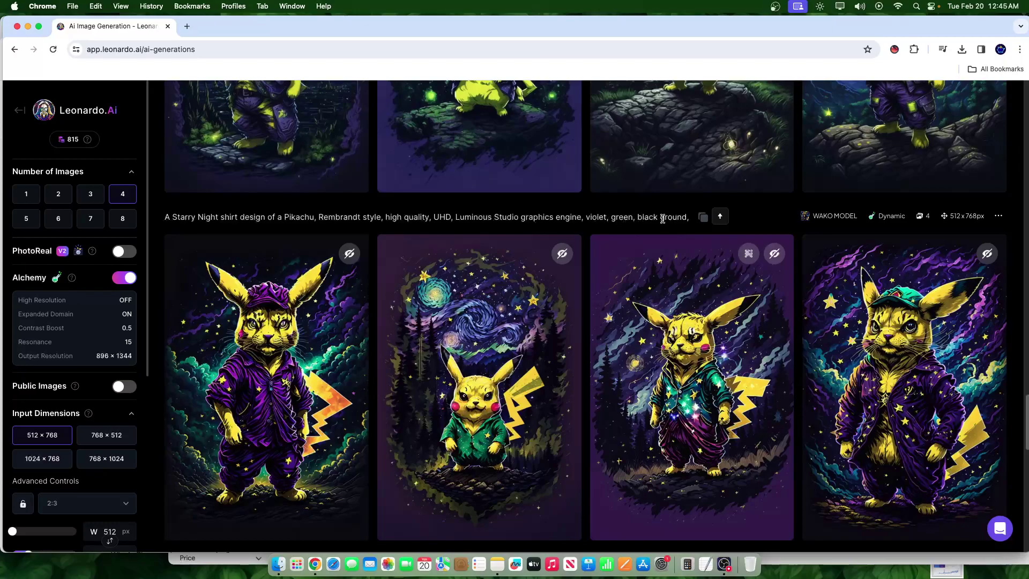
left_click(279, 379)
left_click(682, 324)
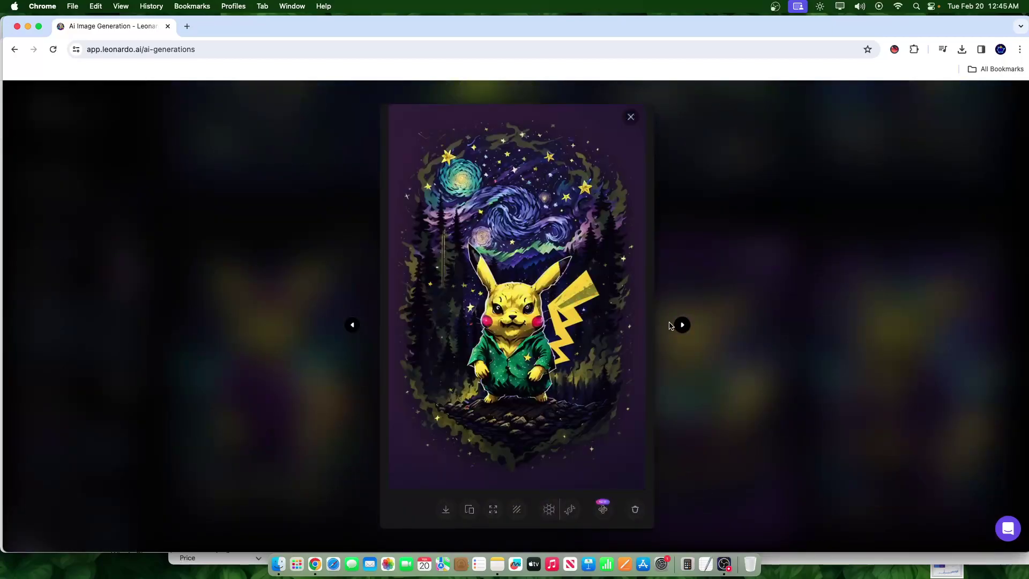
left_click(681, 323)
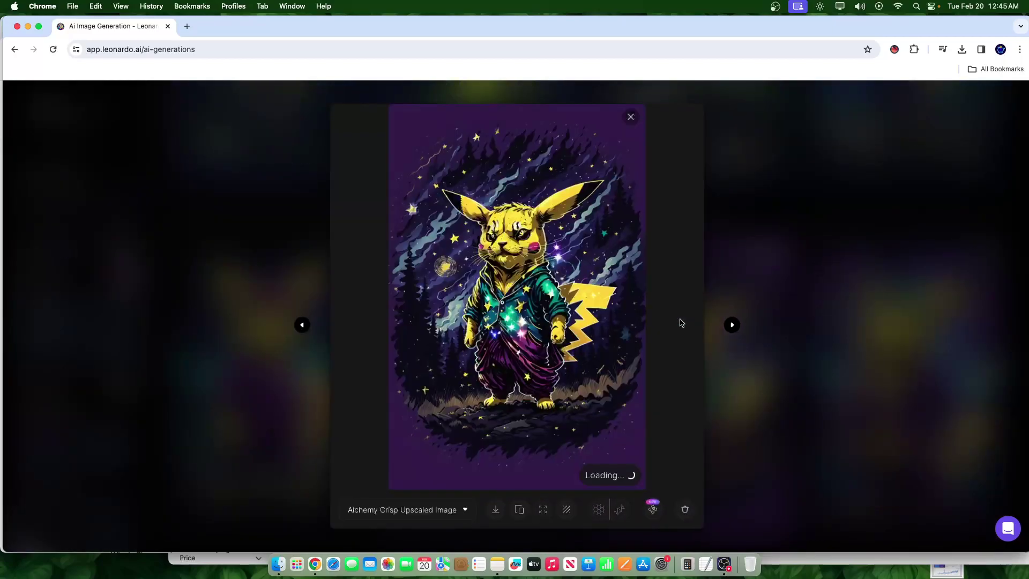
left_click(732, 324)
left_click(703, 271)
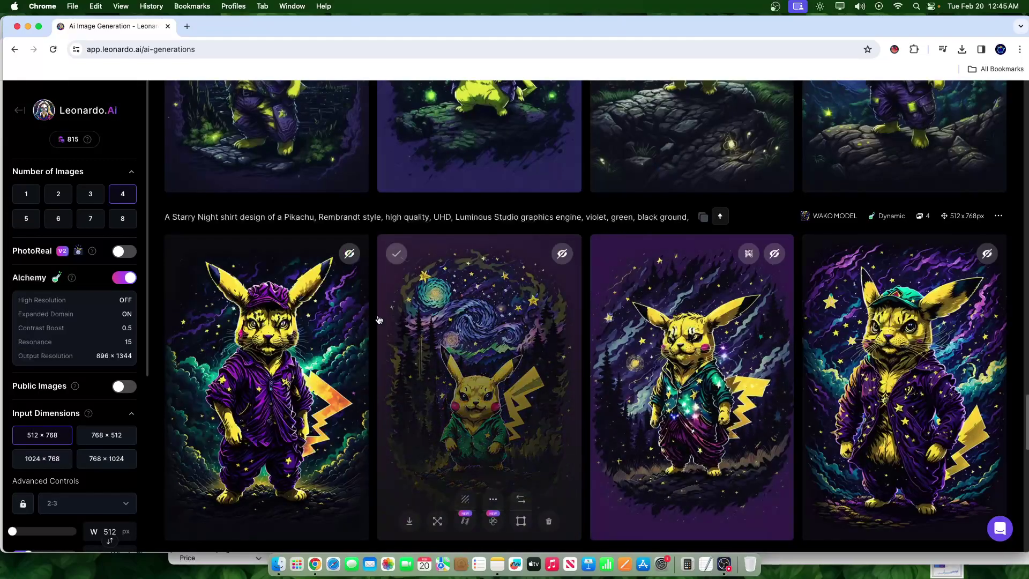
left_click(697, 348)
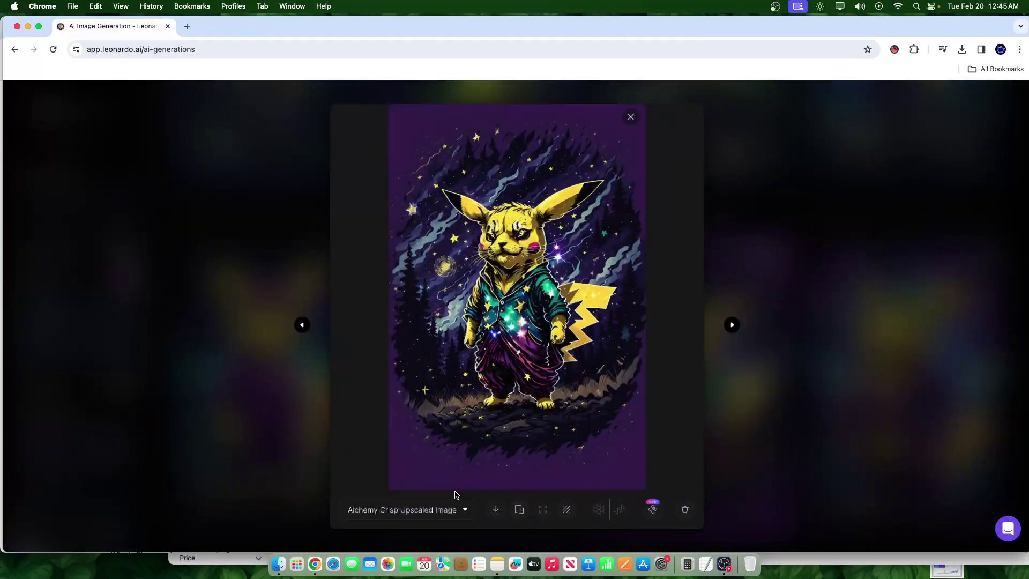
left_click(407, 508)
left_click(408, 477)
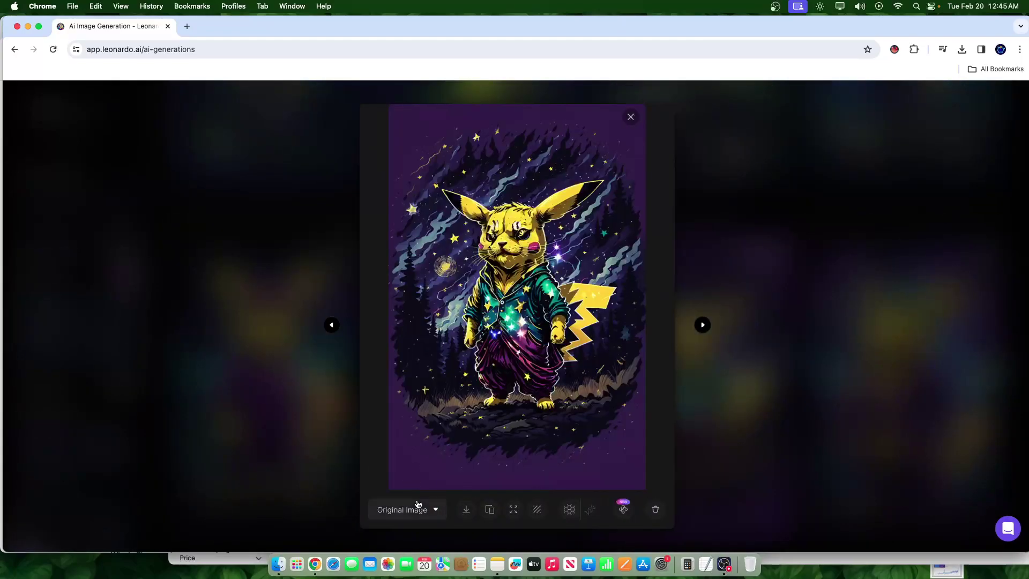
left_click(418, 508)
left_click(423, 485)
left_click(826, 435)
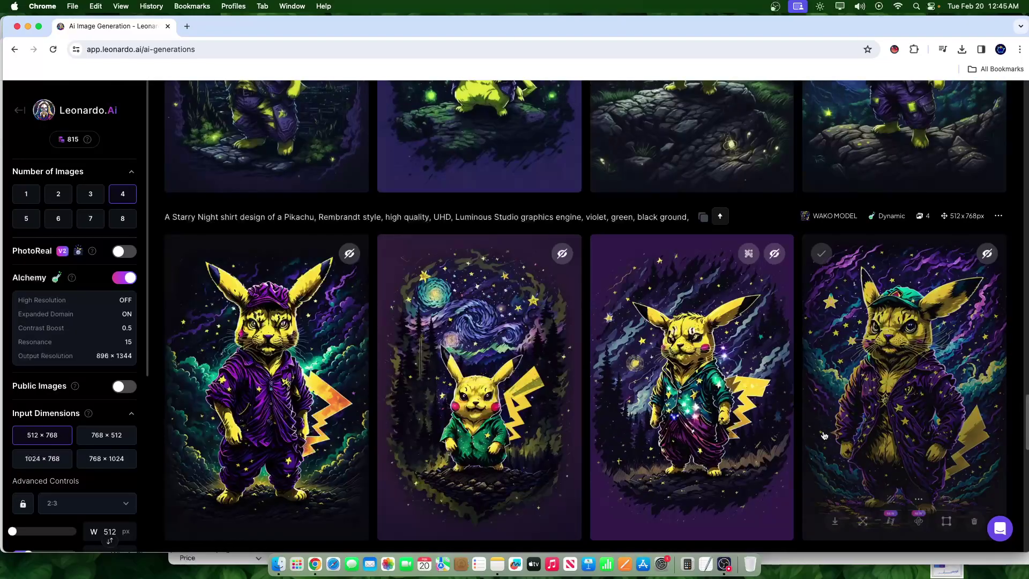
Return to the Leonardo Diffusion Pikachu row and view the first design enlarged
scroll(610, 431, "up", 2)
scroll(610, 431, "up", 3)
scroll(610, 431, "down", 2)
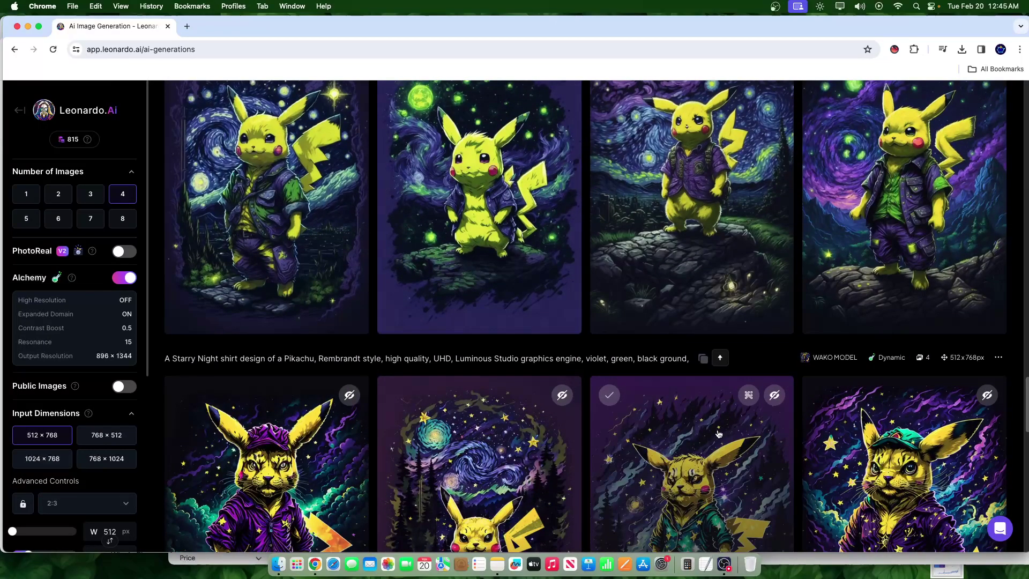
left_click_drag(804, 357, 859, 358)
scroll(625, 408, "up", 1)
scroll(625, 408, "up", 2)
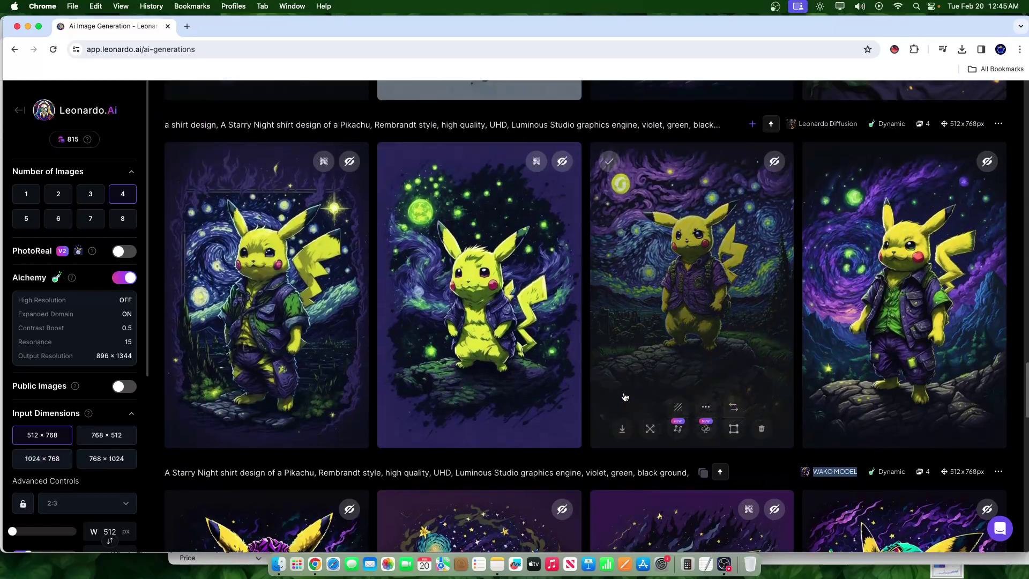
left_click(299, 267)
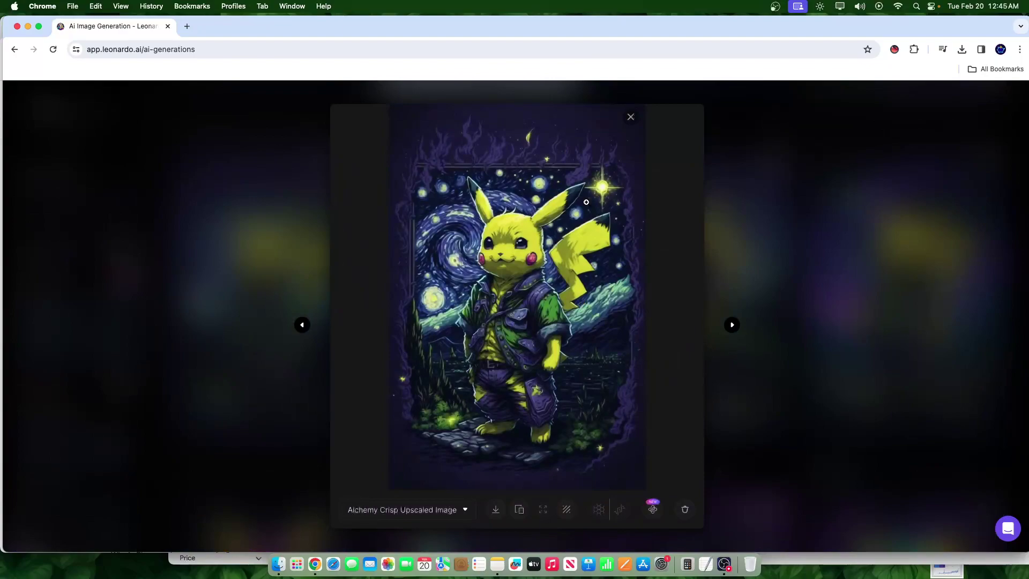
key("Escape")
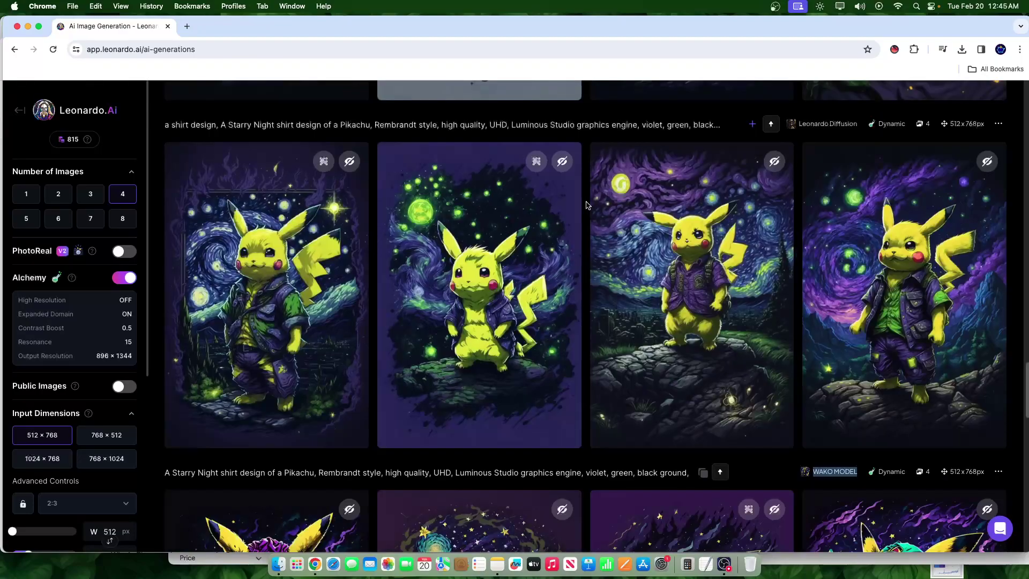
Reopen the first Pikachu design, then view the green-cap Pikachu design enlarged
left_click(240, 268)
left_click(818, 293)
scroll(758, 317, "down", 4)
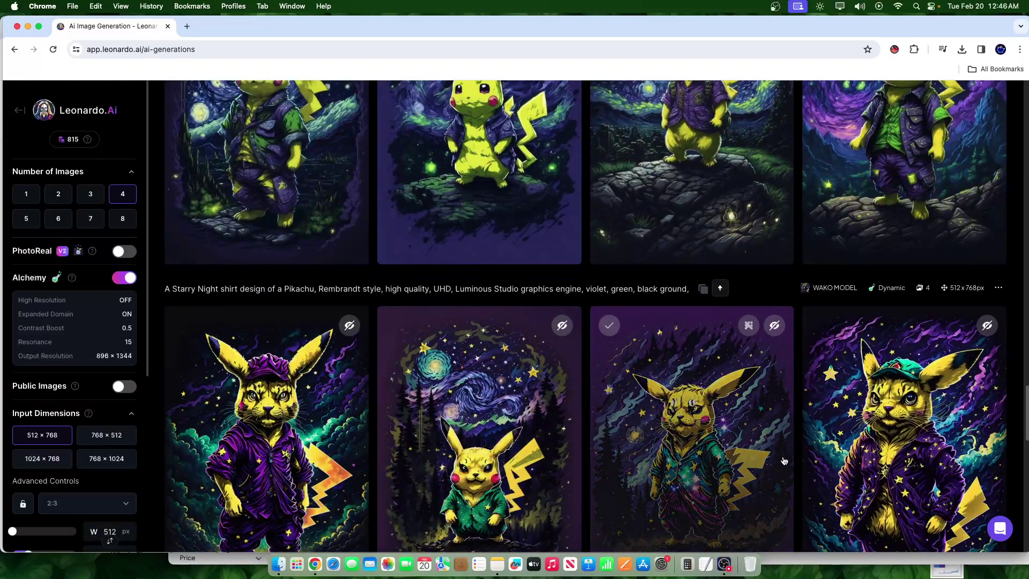
left_click(905, 440)
left_click(703, 322)
scroll(289, 257, "up", 4)
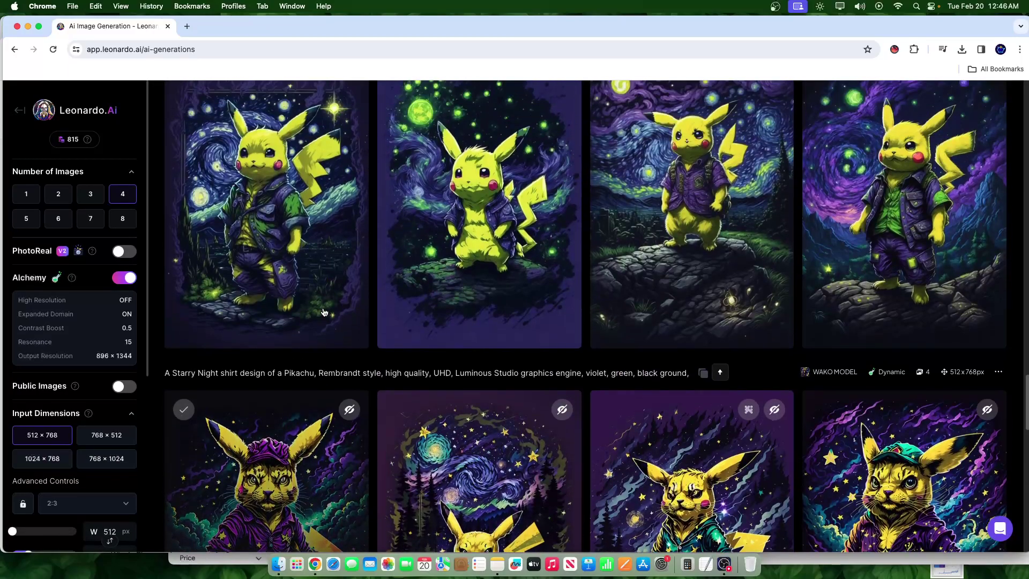
Zoom into an enlarged Pikachu design, then step to the next Pikachu image
left_click(289, 268)
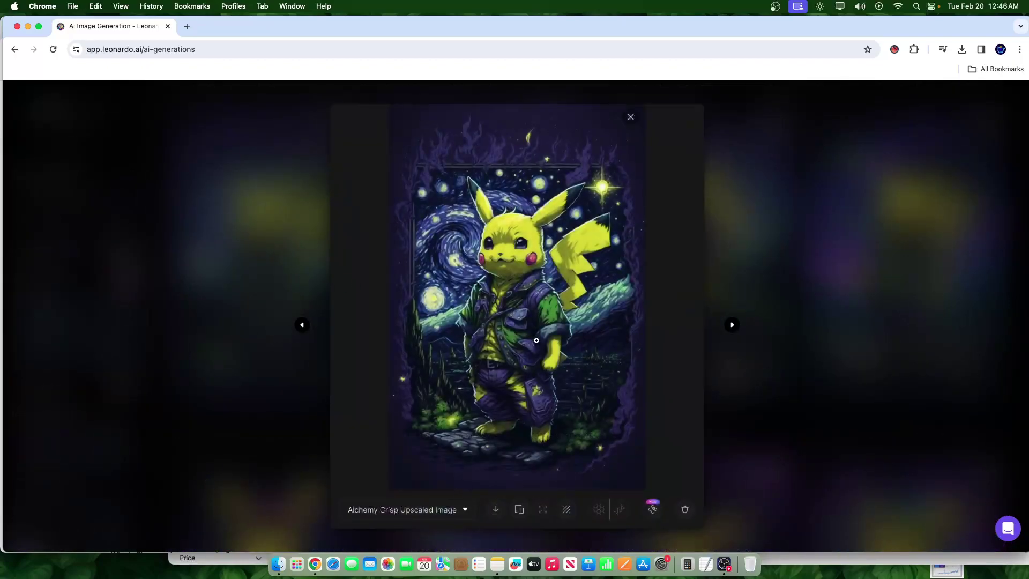
left_click(606, 291)
left_click(562, 343)
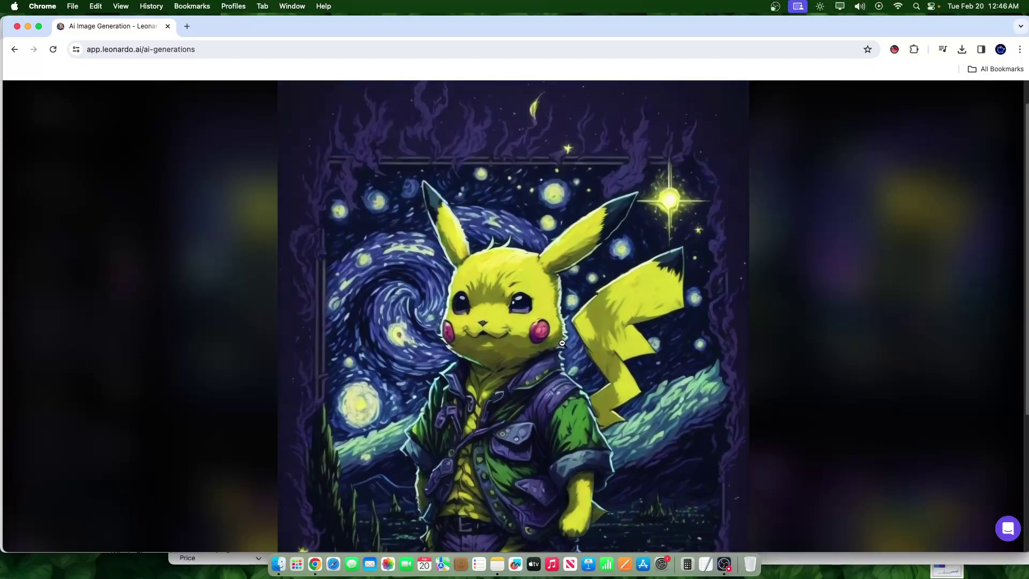
key("Escape")
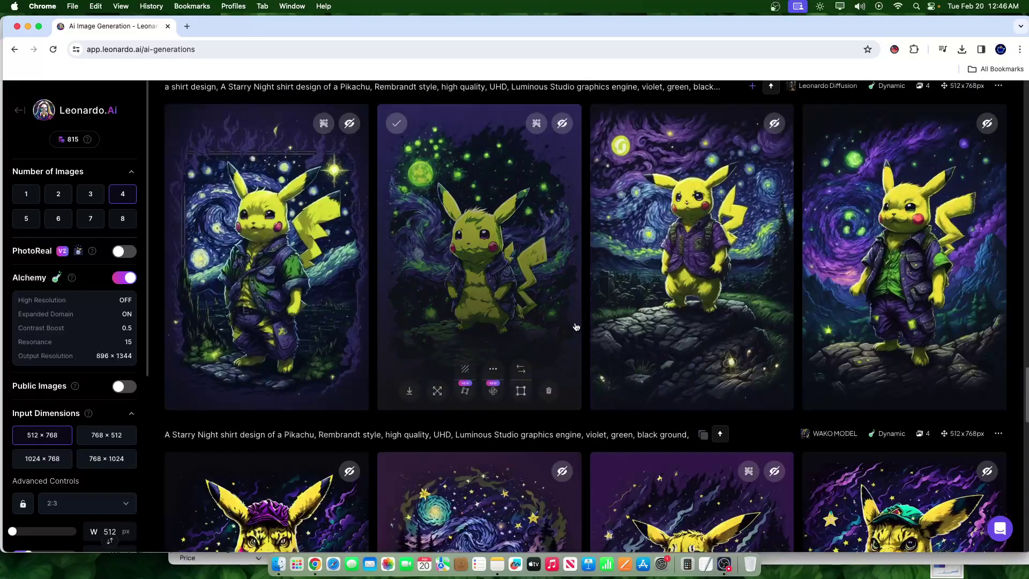
left_click(308, 259)
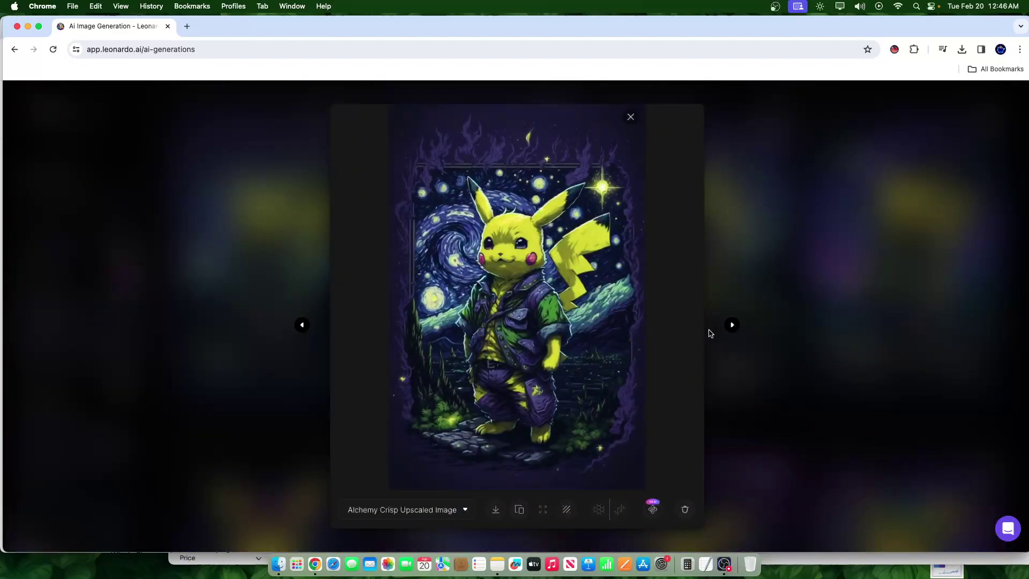
left_click(731, 326)
key("Escape")
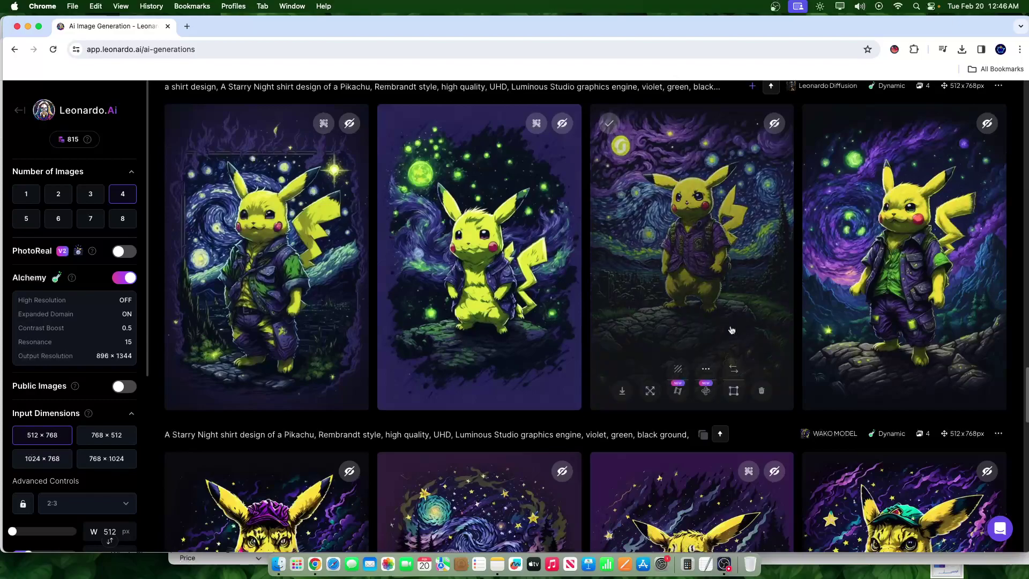
Select part of the Starry Night Pikachu prompt text, then clear the selection
scroll(620, 231, "up", 2)
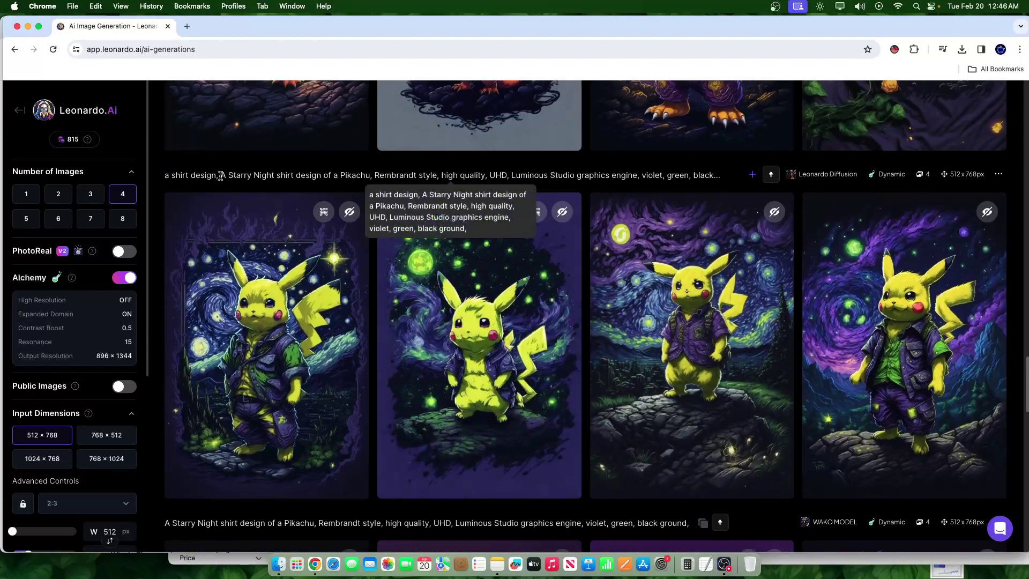
left_click_drag(217, 175, 464, 175)
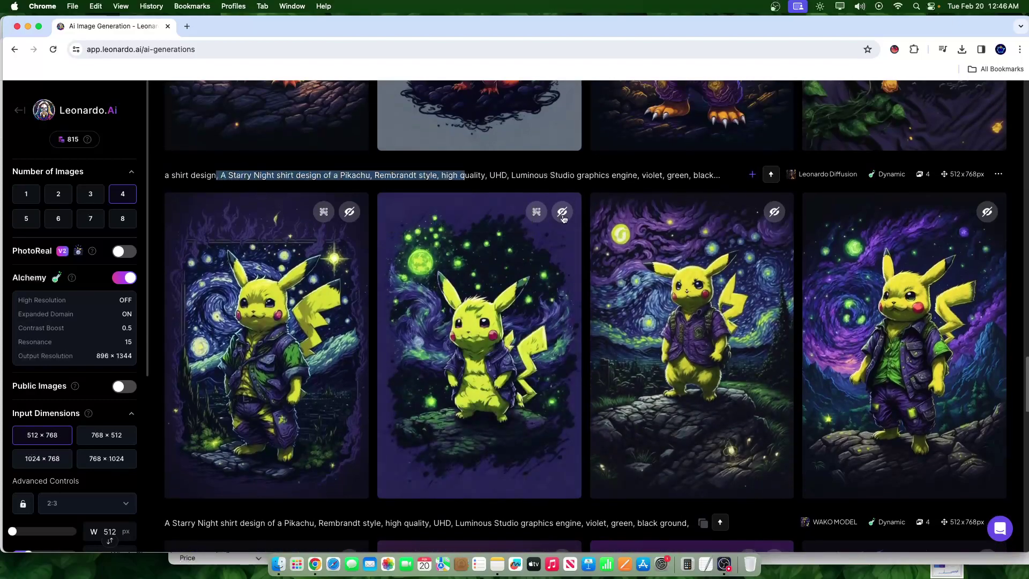
scroll(464, 394, "down", 1)
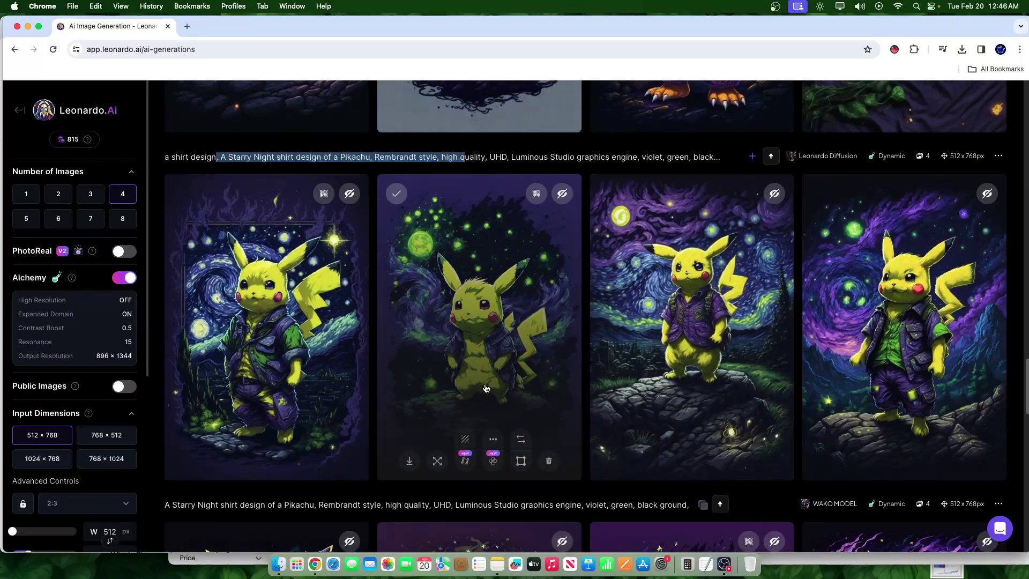
scroll(740, 384, "up", 2)
scroll(740, 383, "up", 3)
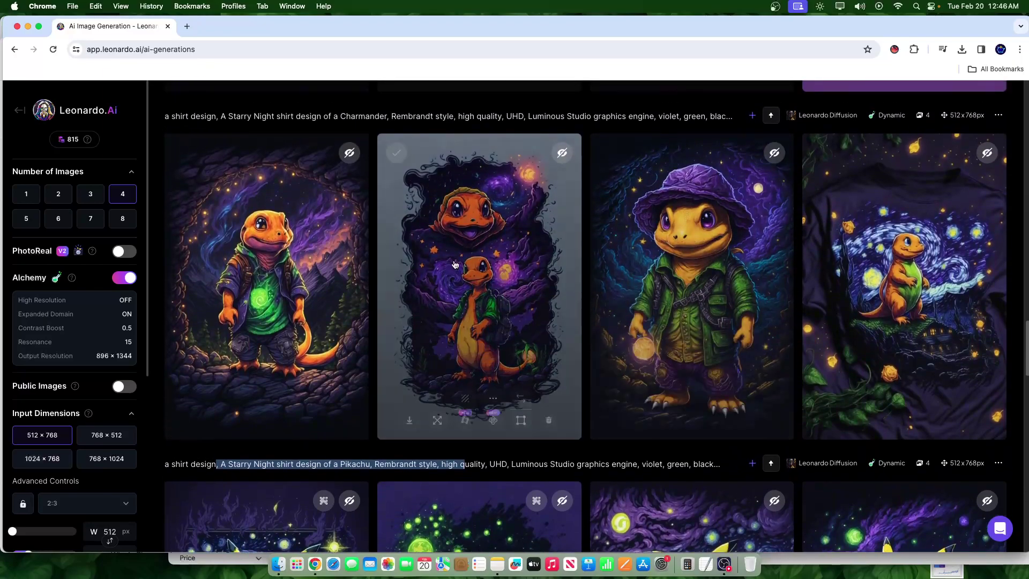
left_click(350, 117)
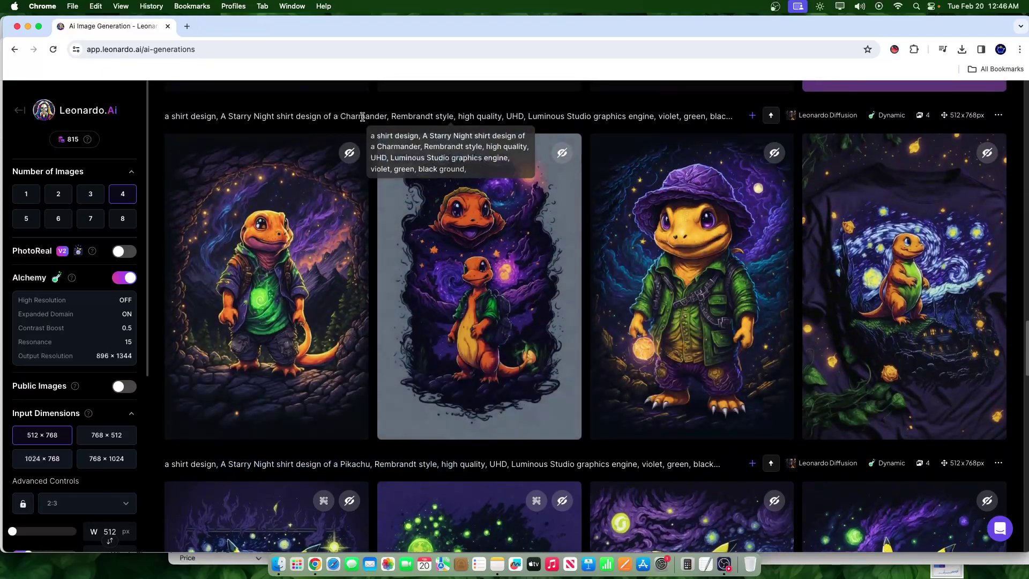
Step through the four Starry Night Charmander designs enlarged and close the viewer
left_click(334, 155)
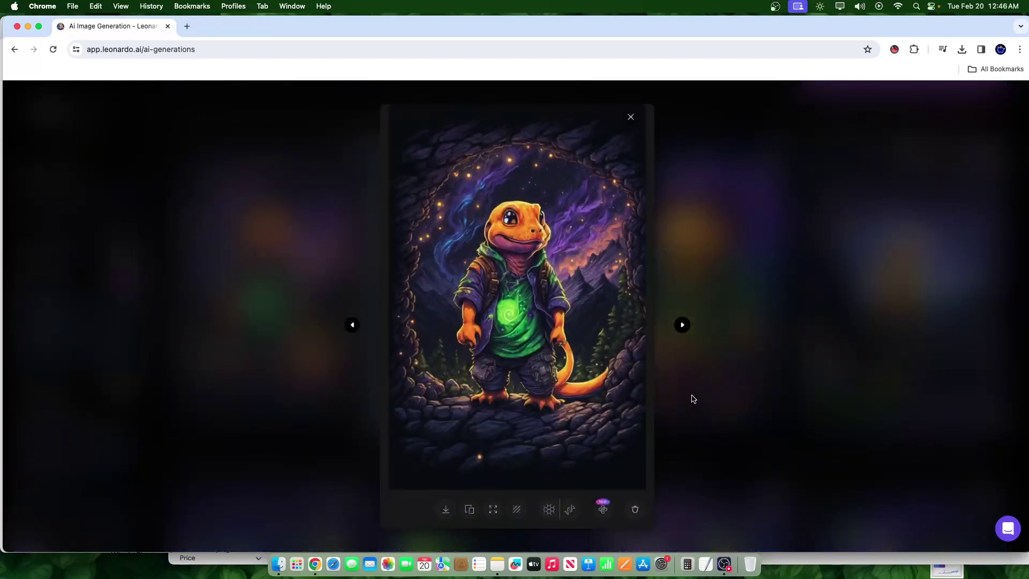
left_click(681, 325)
left_click(680, 326)
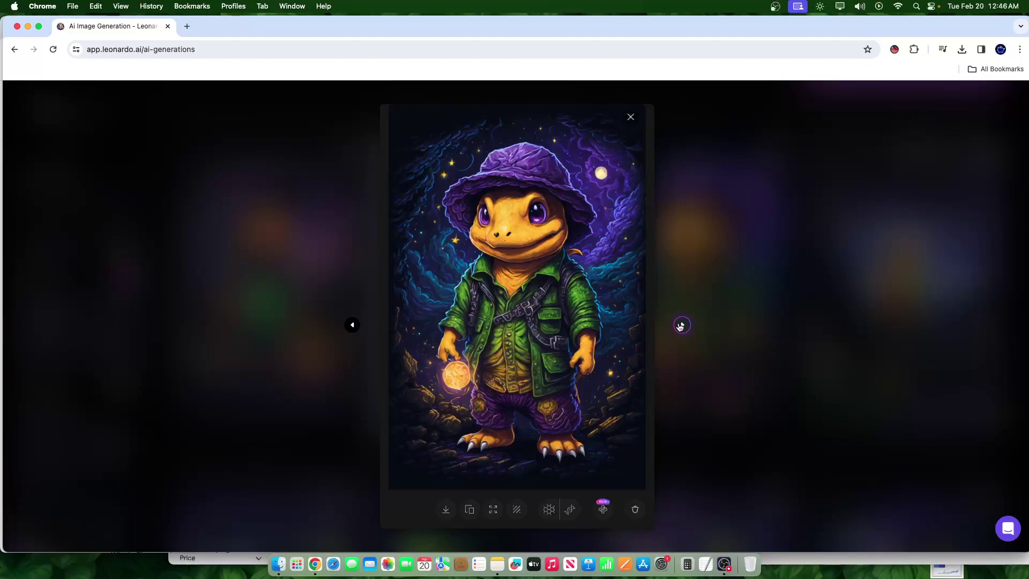
left_click(680, 325)
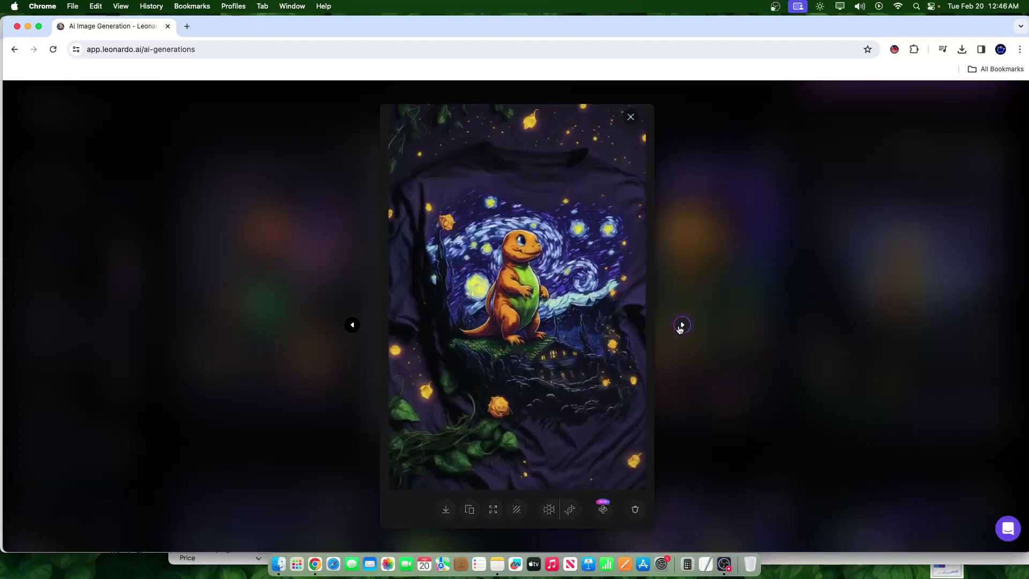
left_click(681, 326)
left_click(751, 349)
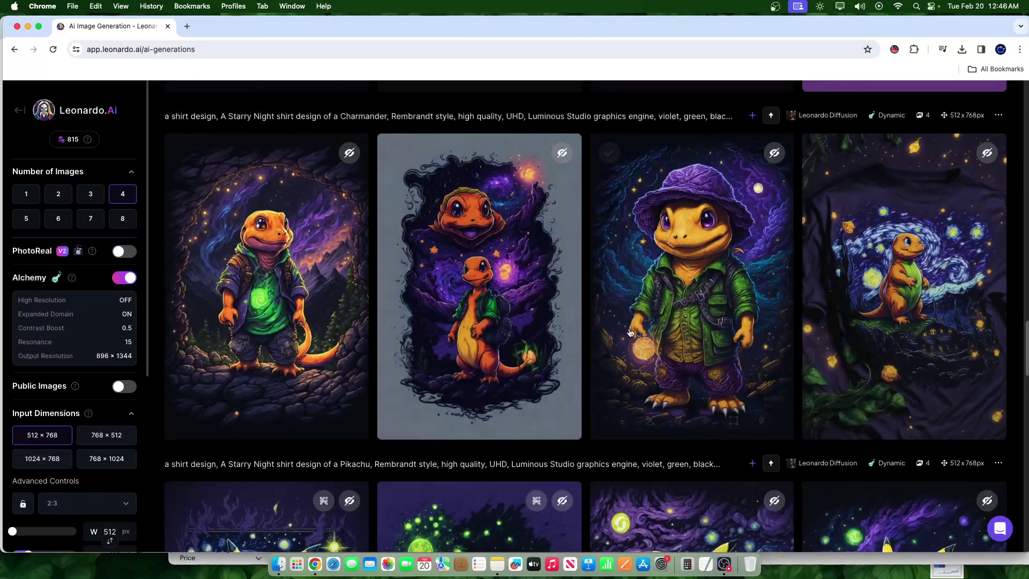
Page through the WAKO otter-like Charmander designs, including the purple-hat one, in the lightbox
scroll(383, 417, "up", 4)
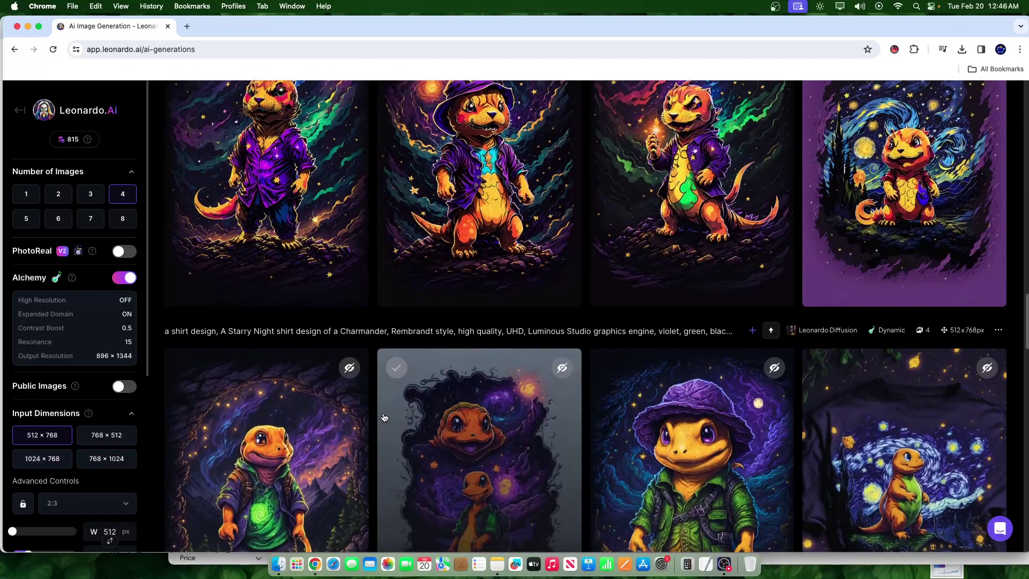
scroll(384, 417, "up", 4)
scroll(383, 417, "down", 1)
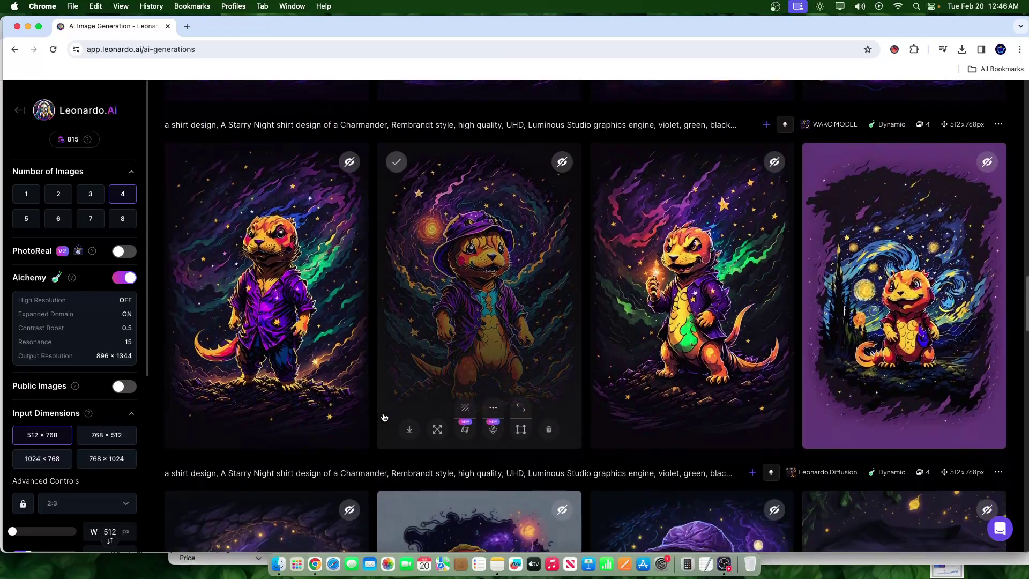
left_click(367, 288)
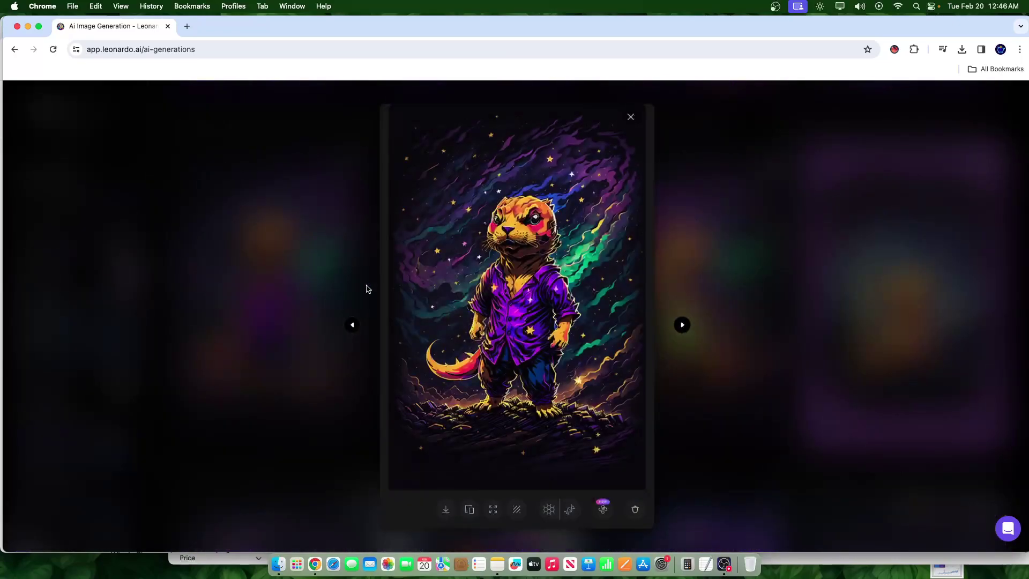
left_click(682, 325)
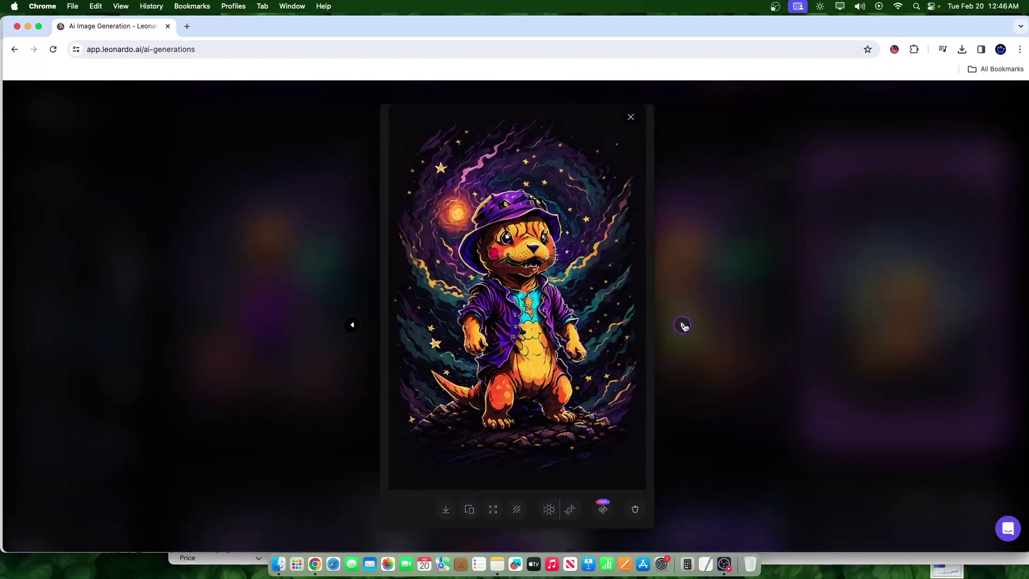
left_click(683, 325)
left_click(682, 324)
left_click(682, 325)
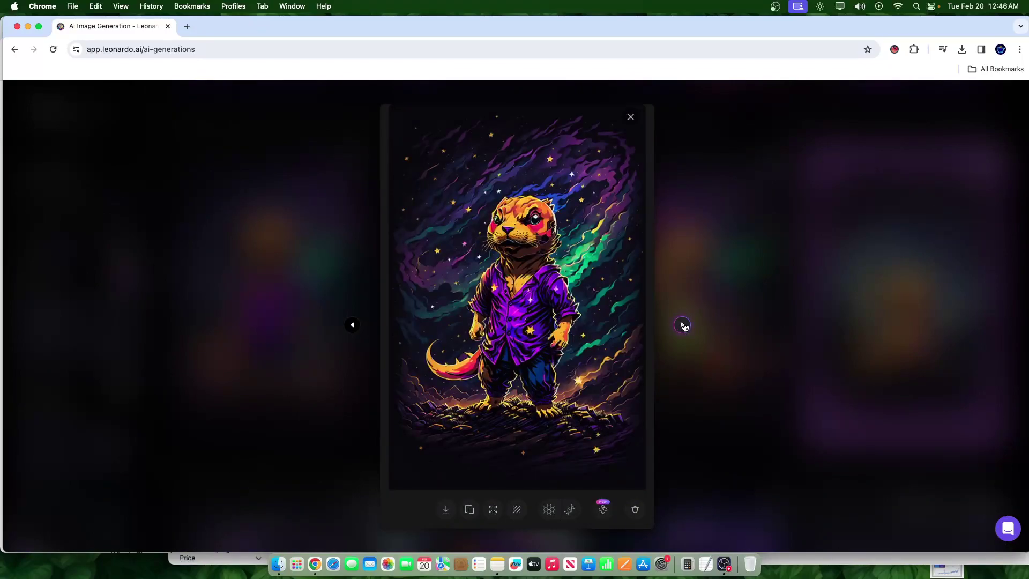
left_click(682, 325)
key("Escape")
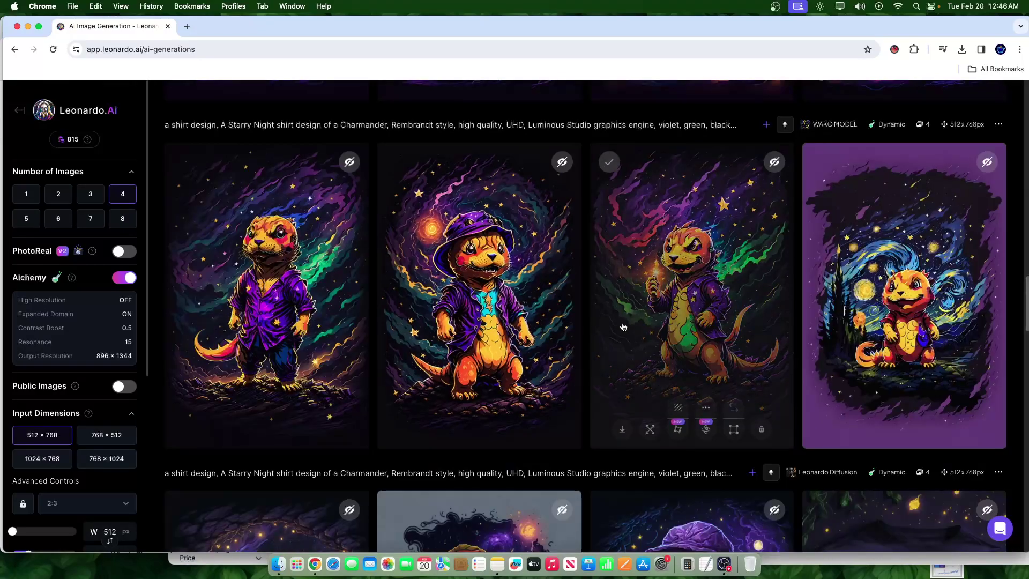
scroll(576, 324, "up", 3)
Browse the neon Starry Night Charizard dragons enlarged, including the green- and orange-winged ones
scroll(578, 327, "up", 5)
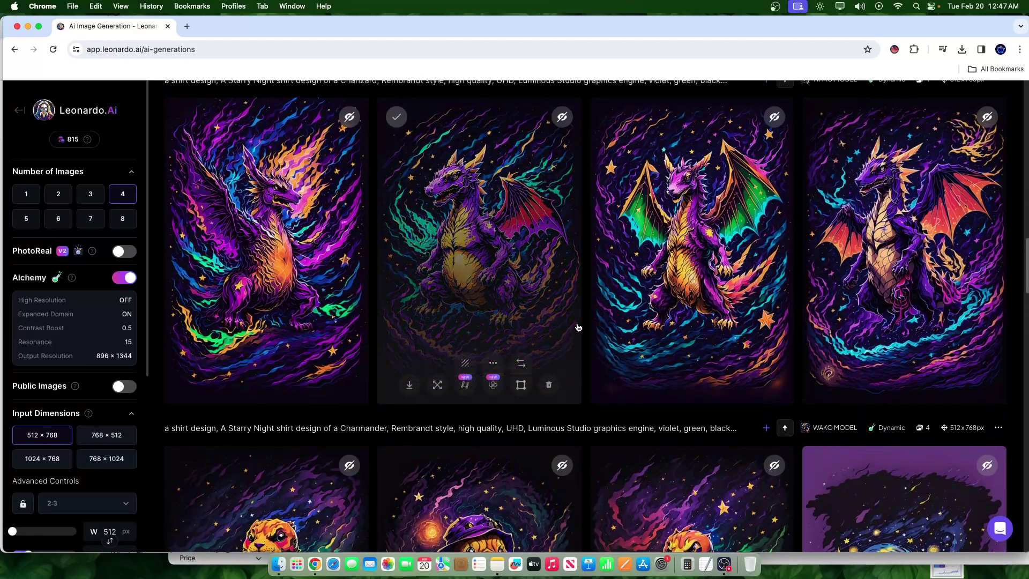
scroll(578, 327, "up", 1)
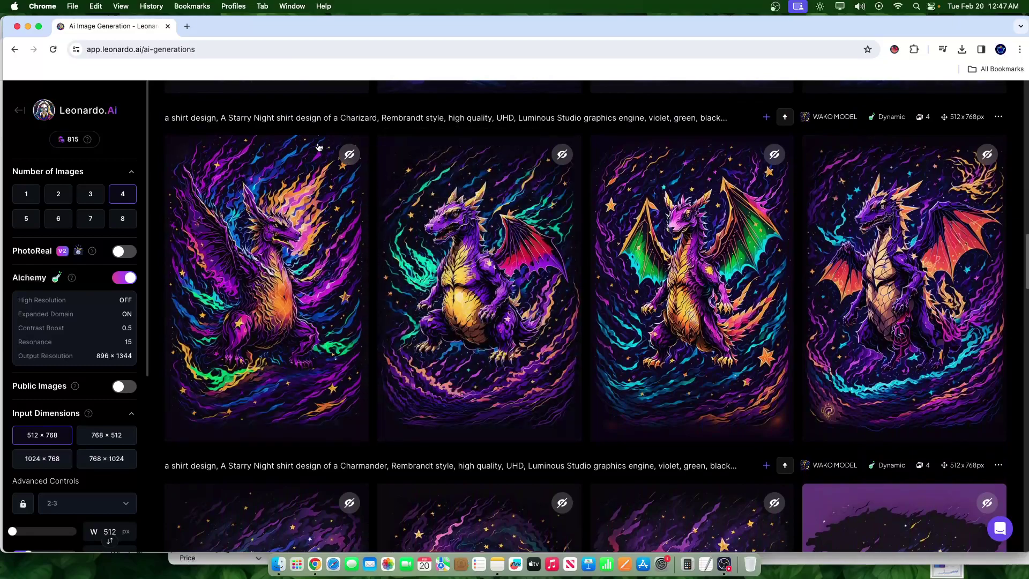
left_click(344, 263)
left_click(681, 325)
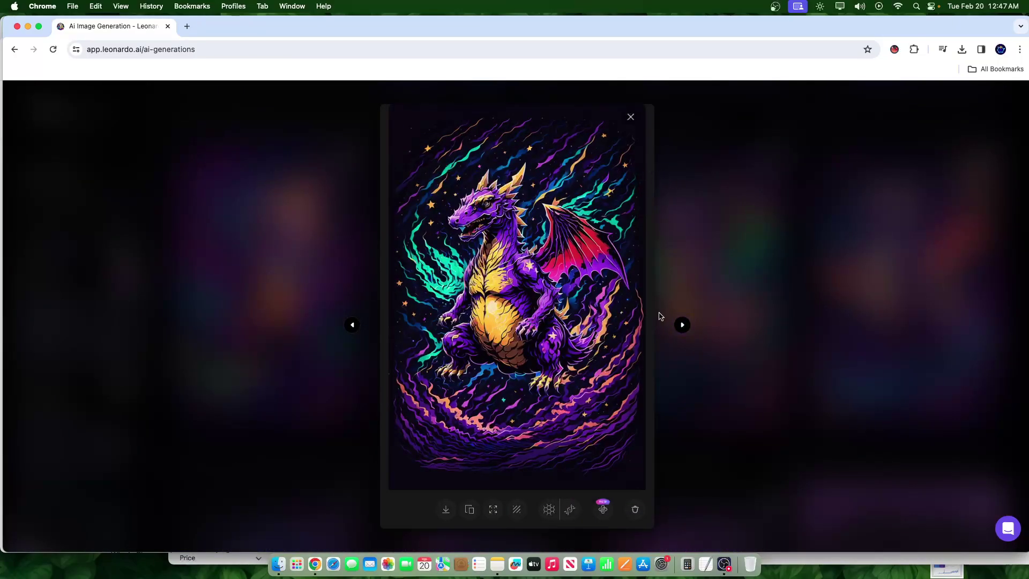
left_click(682, 324)
left_click(682, 324)
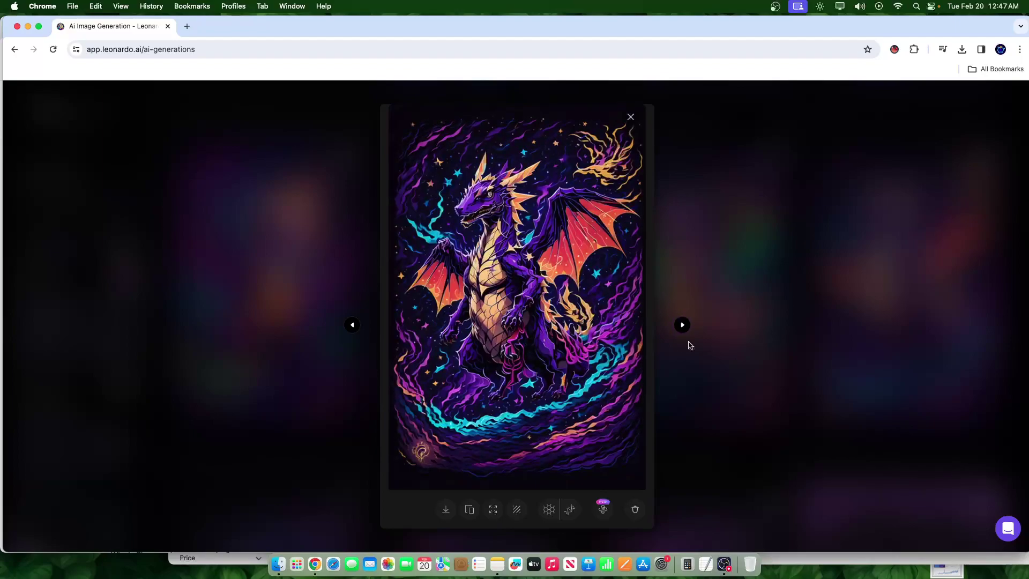
left_click(722, 317)
View the Leonardo Diffusion Charizard designs enlarged, including the upscaled orange and chubby purple dragons
scroll(948, 400, "up", 1)
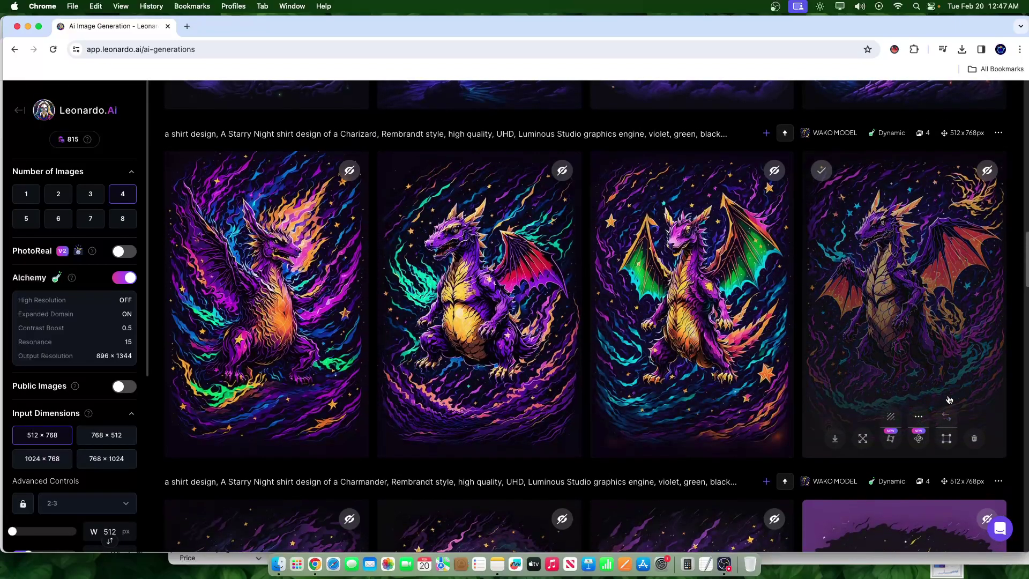
scroll(740, 225, "up", 4)
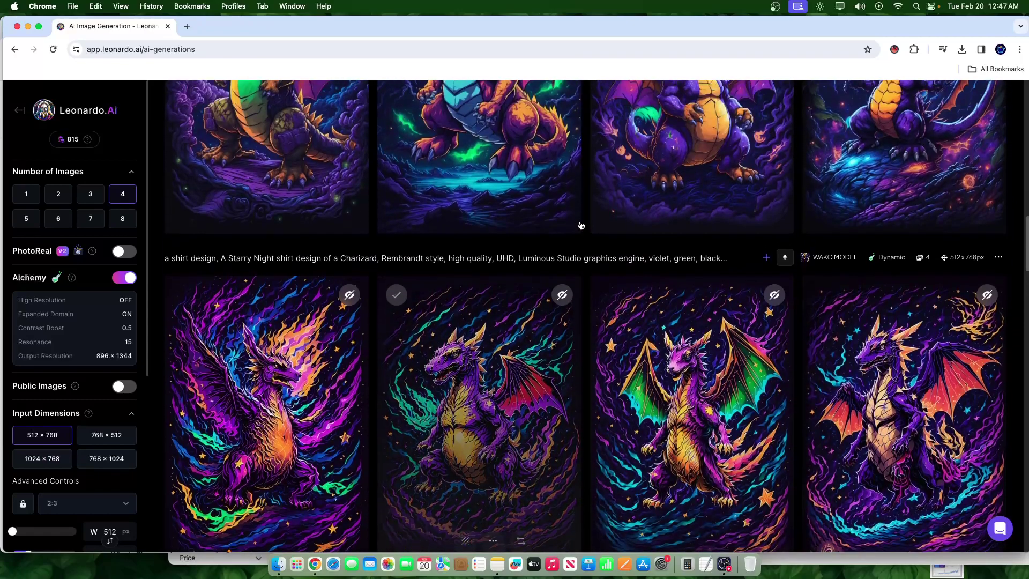
scroll(560, 234, "up", 3)
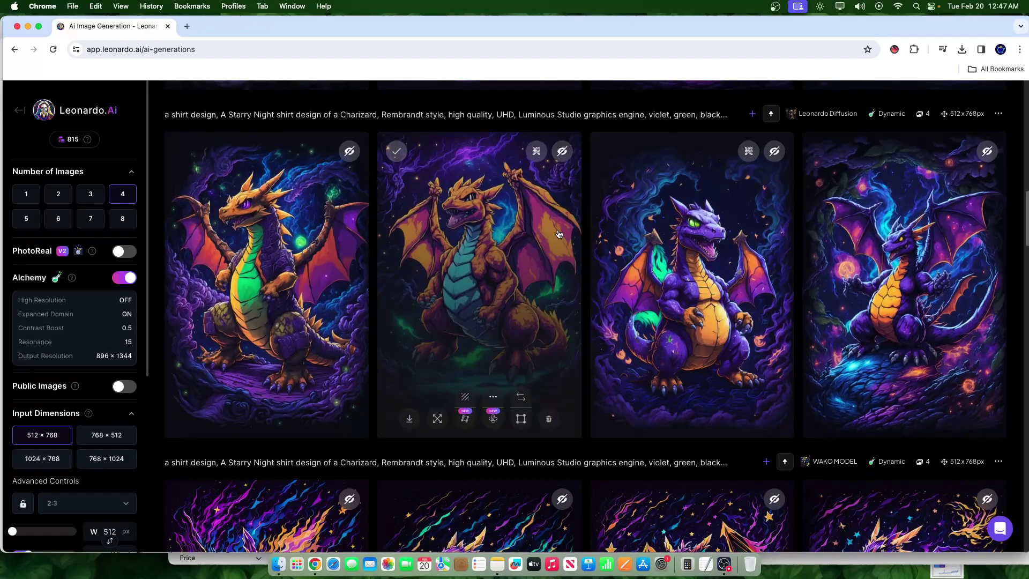
left_click(300, 300)
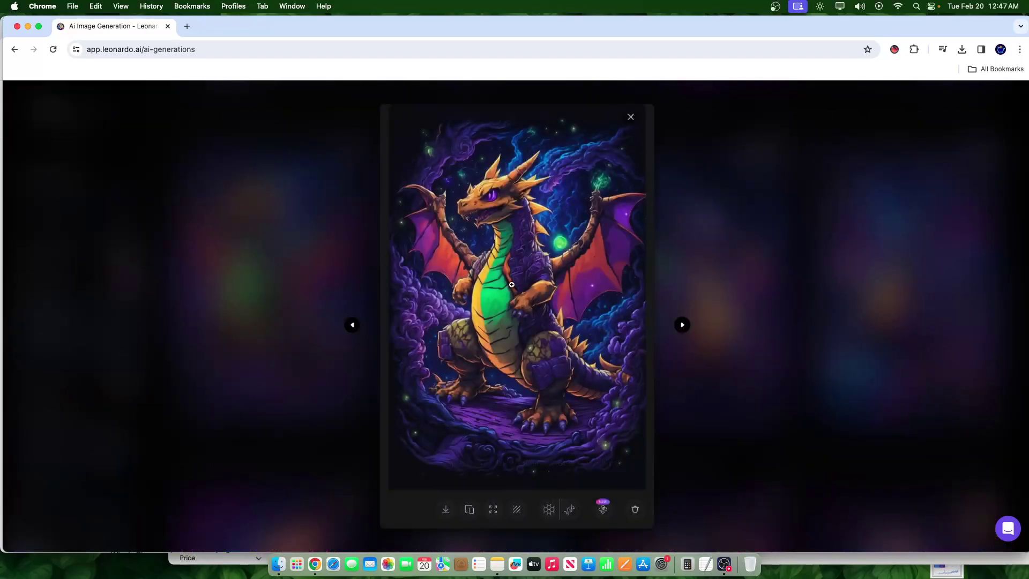
left_click(682, 325)
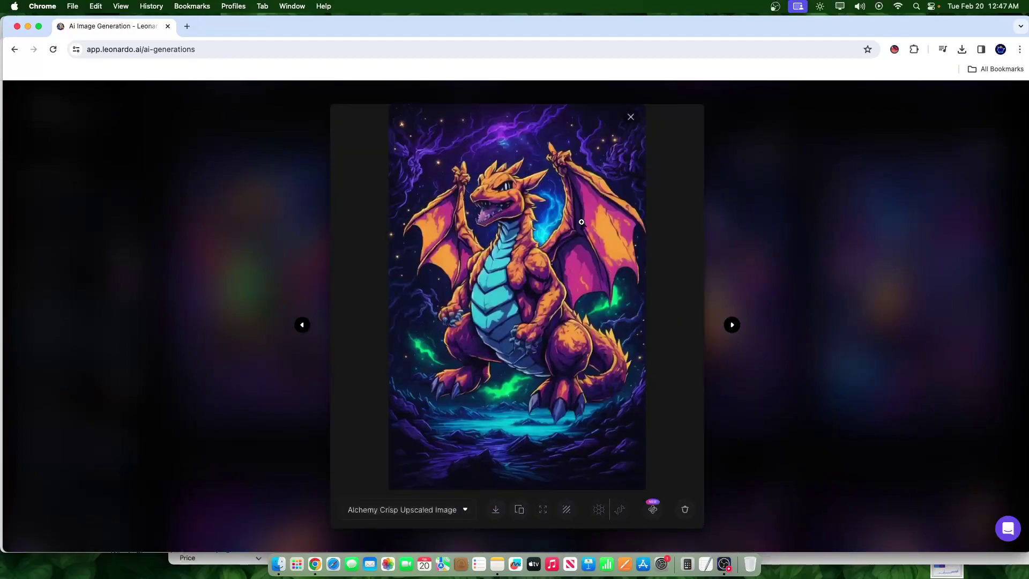
left_click(732, 325)
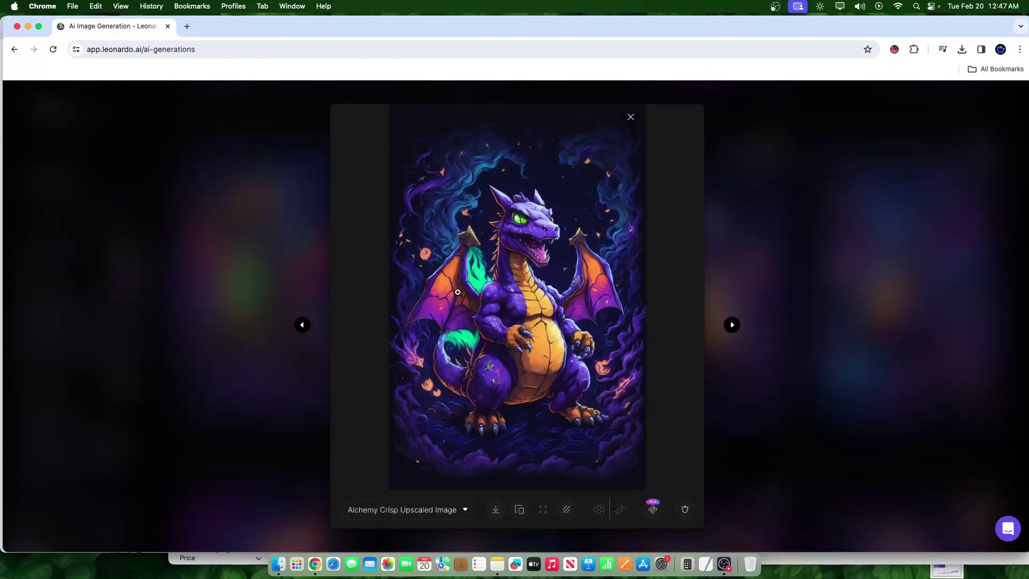
left_click(725, 325)
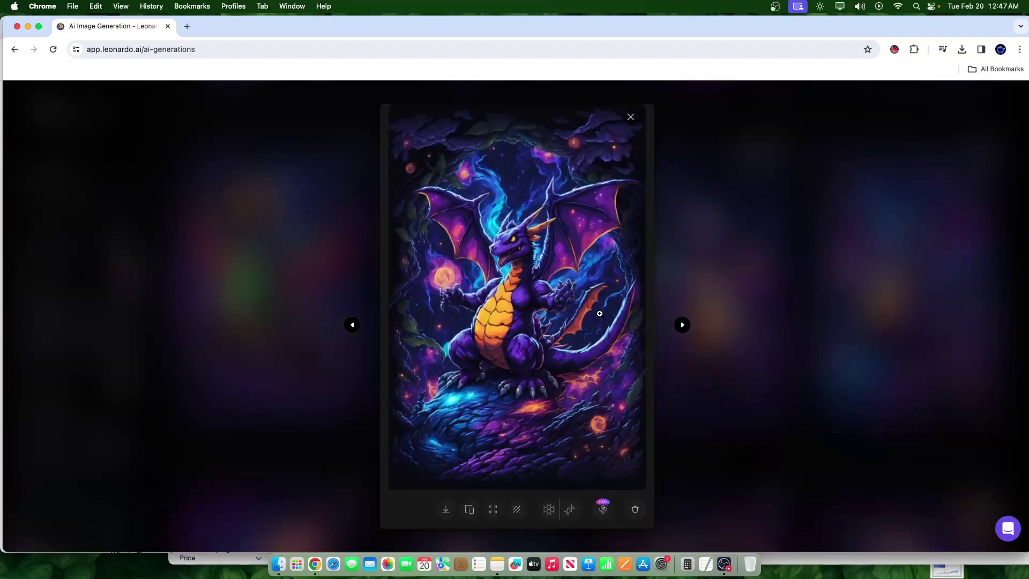
left_click(791, 310)
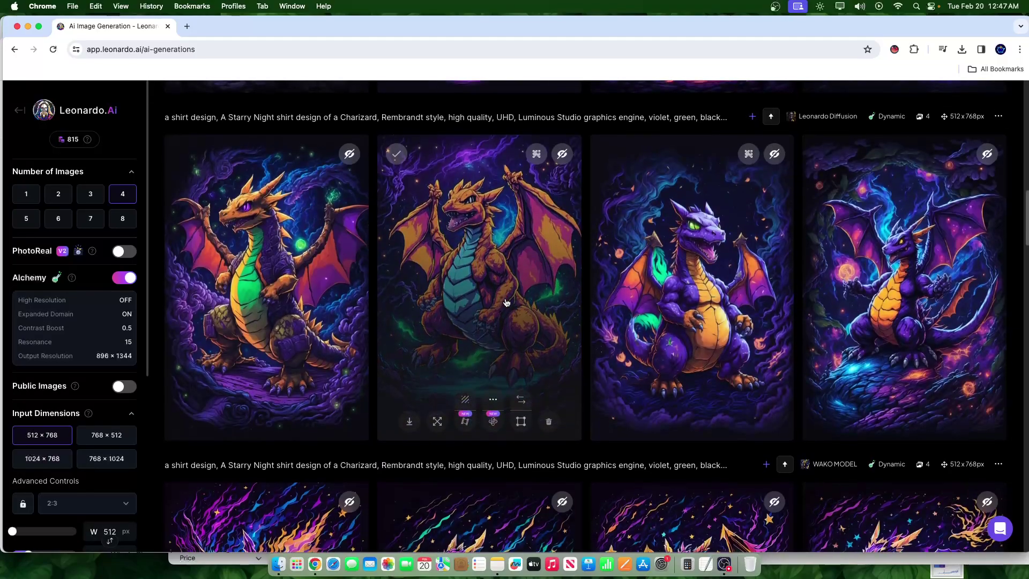
scroll(507, 299, "up", 2)
Browse the Nightly light Charizard designs and zoom into the blue-purple dragon's details
scroll(505, 299, "up", 5)
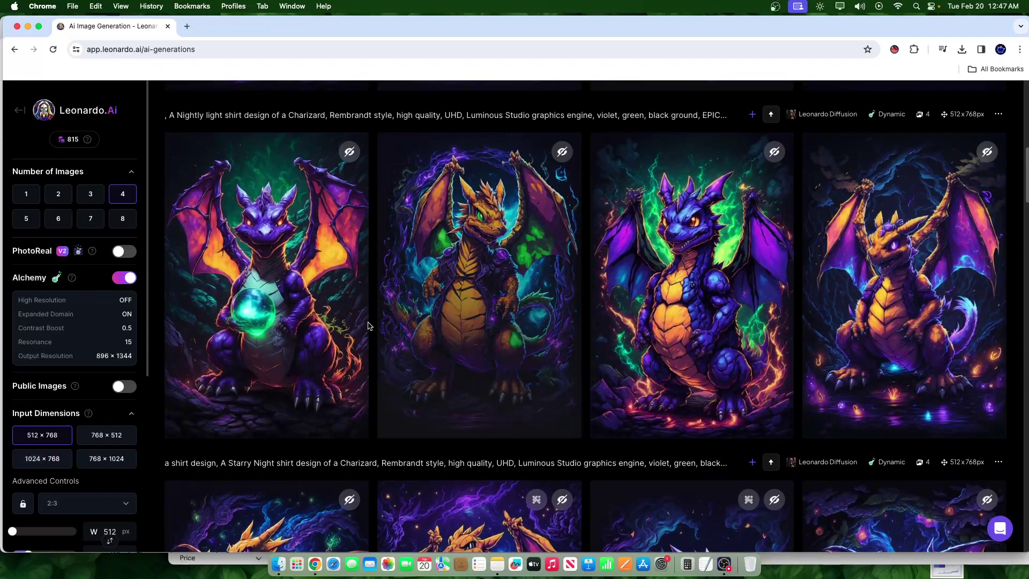
left_click(321, 303)
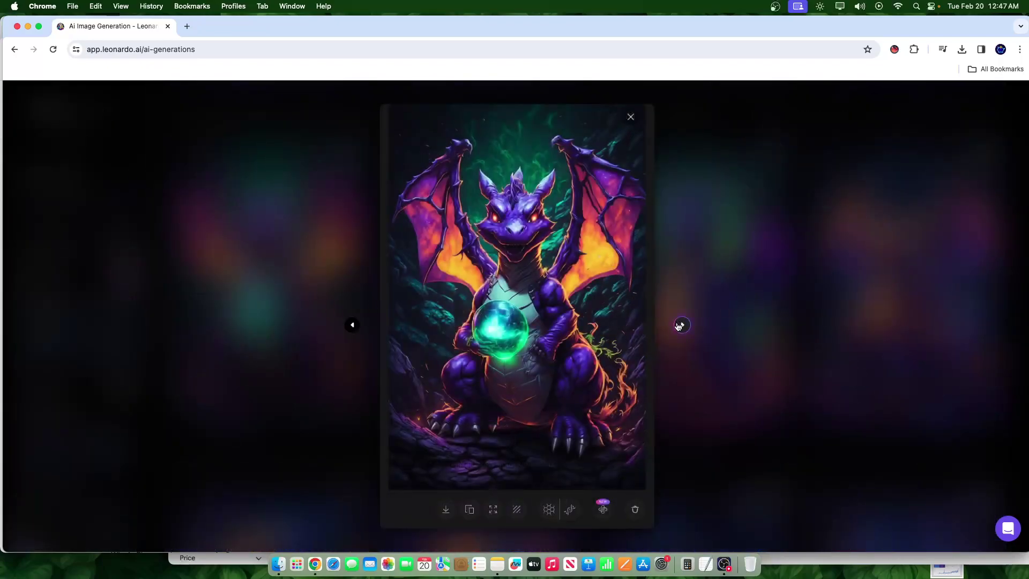
left_click(681, 325)
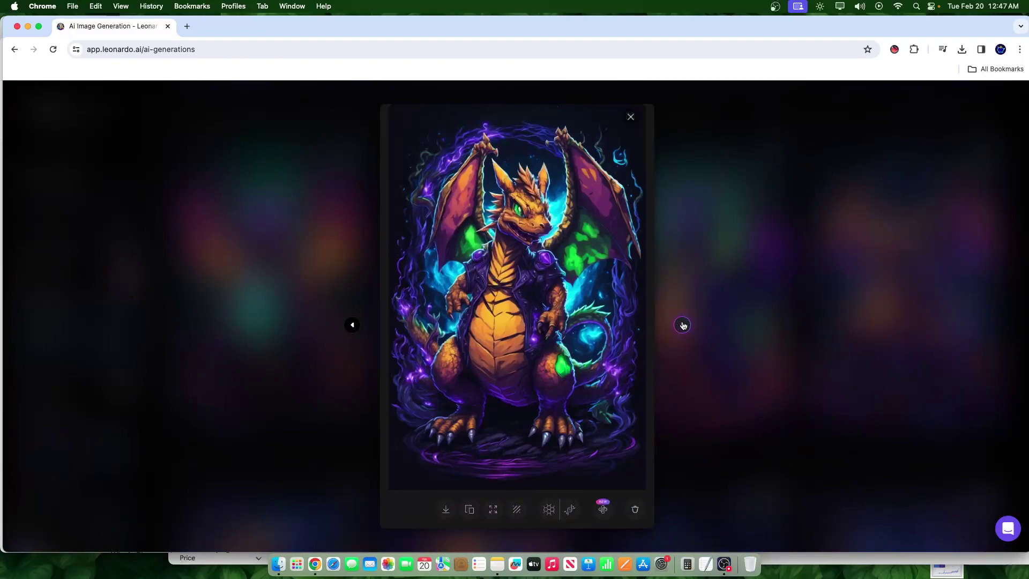
left_click(683, 325)
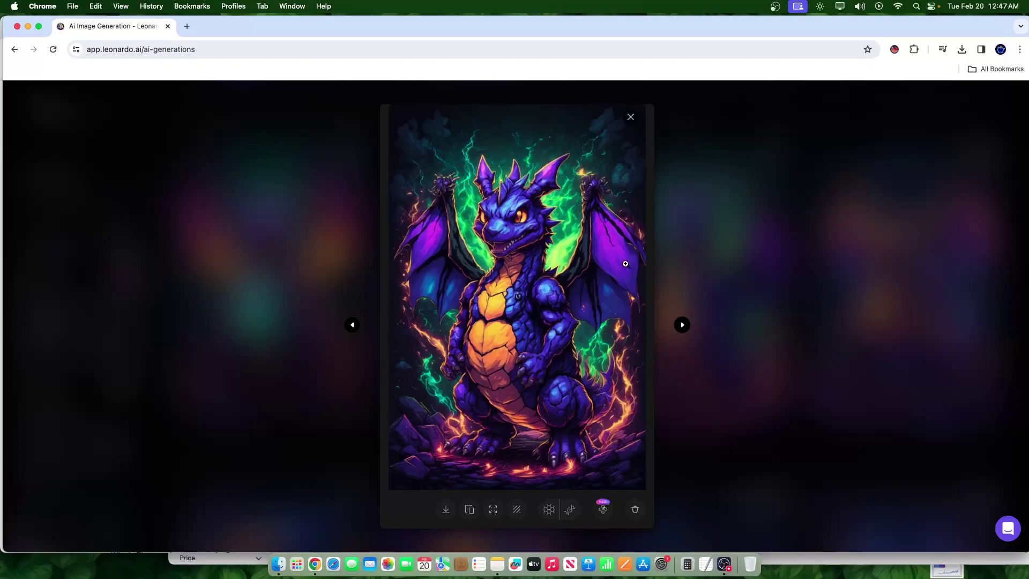
left_click(680, 326)
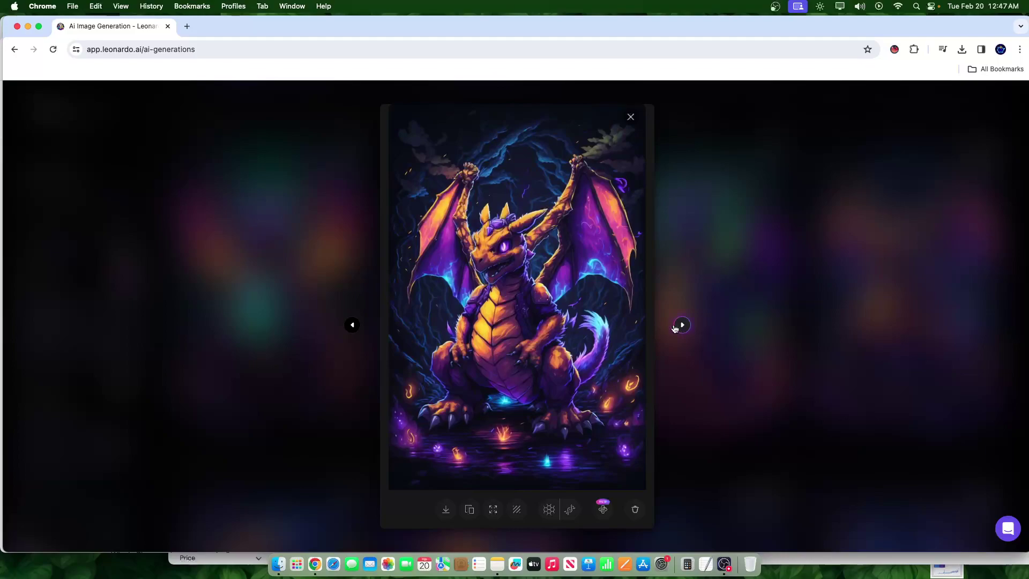
left_click(352, 326)
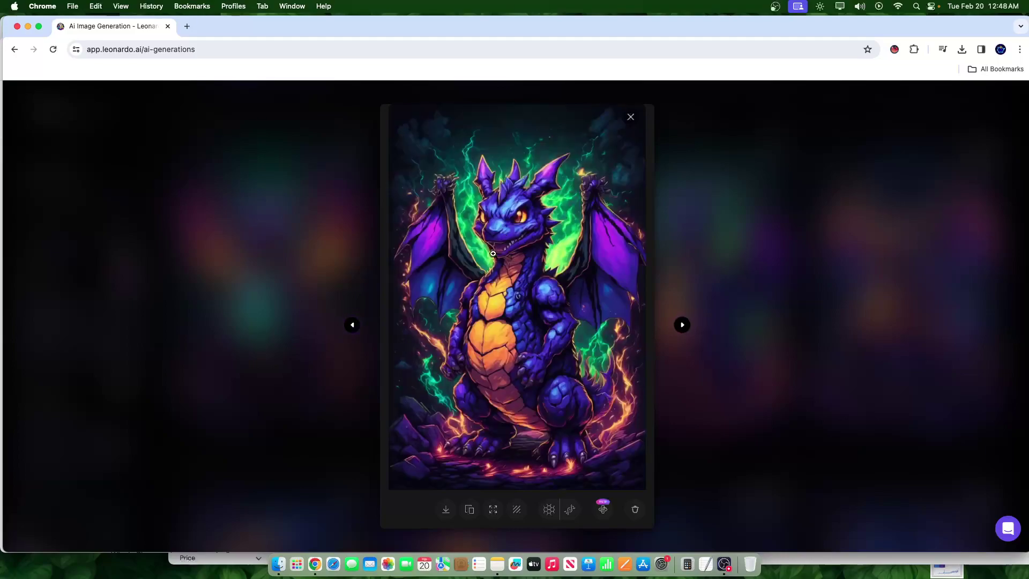
left_click(554, 460)
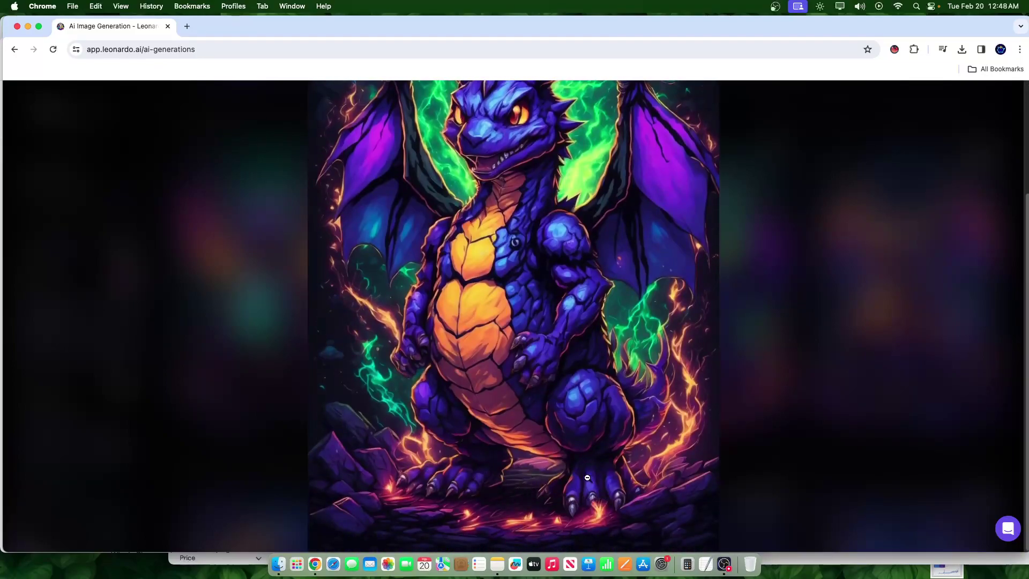
left_click(587, 477)
left_click(772, 388)
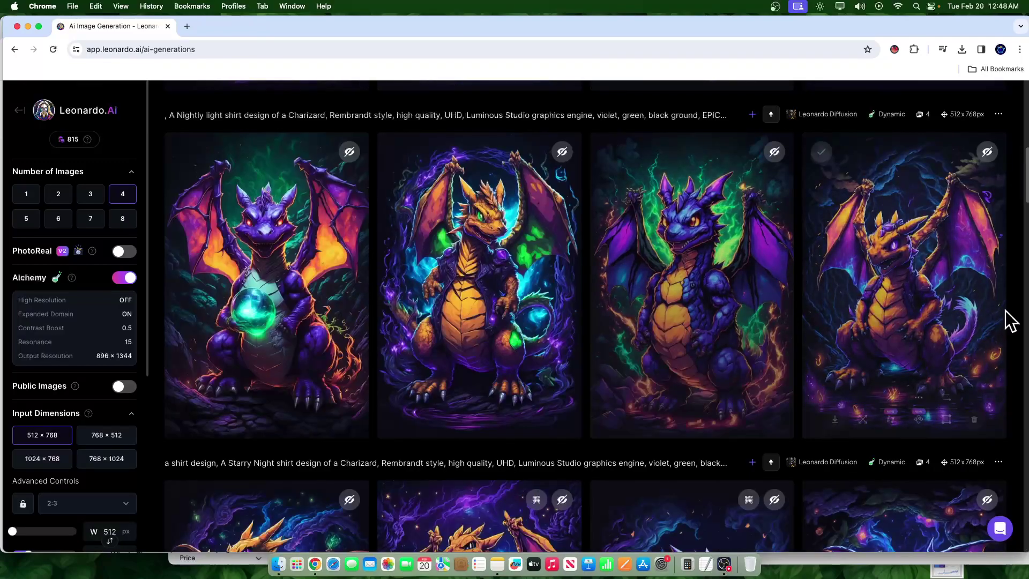
scroll(667, 300, "up", 5)
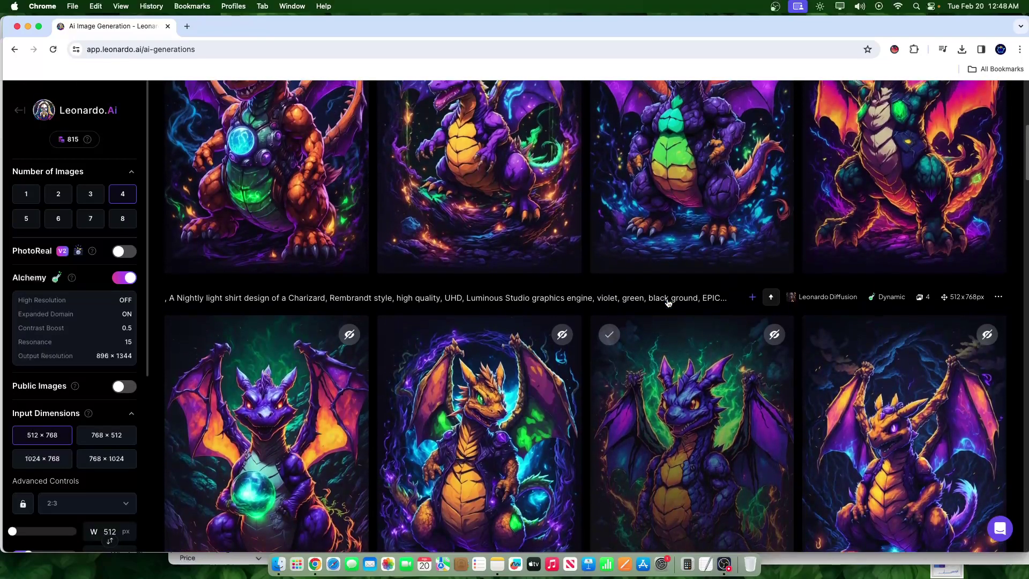
scroll(667, 303, "up", 6)
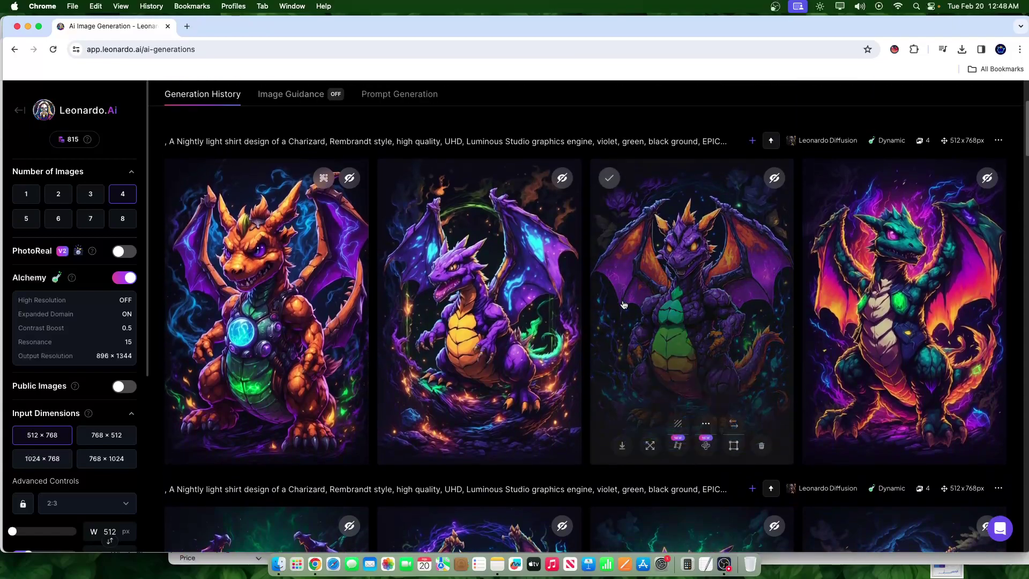
left_click(402, 308)
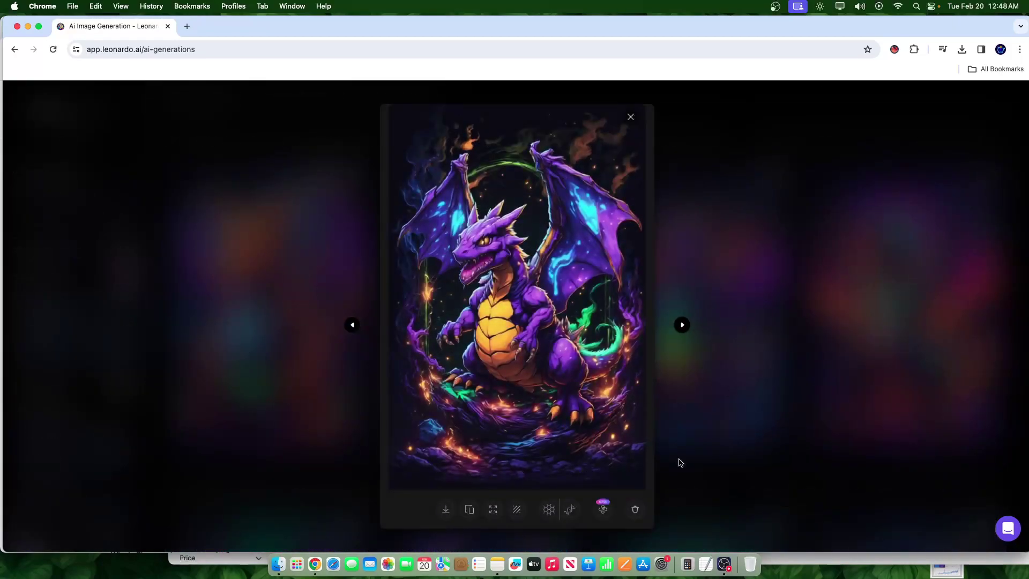
left_click(451, 256)
left_click(429, 315)
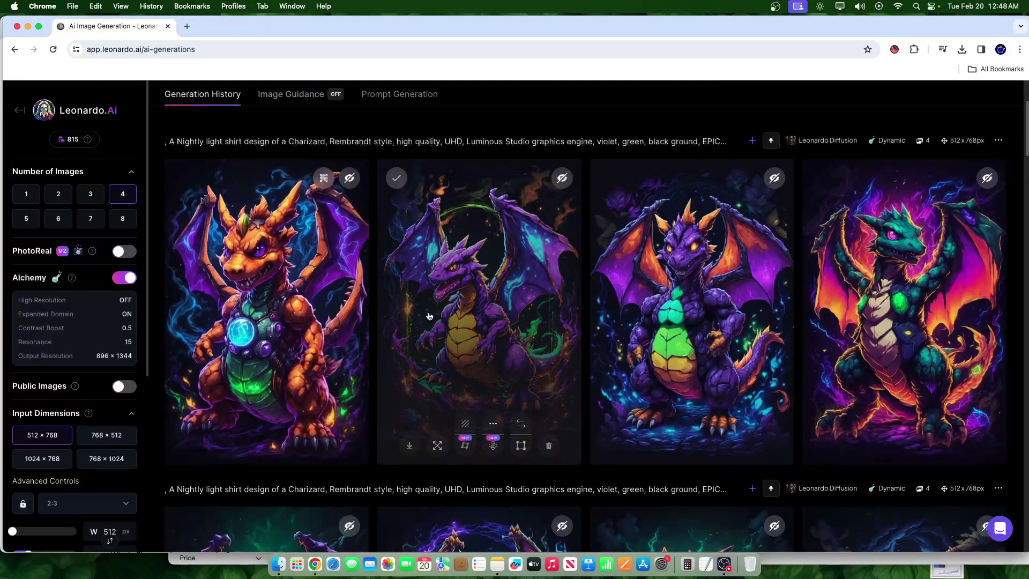
left_click(276, 298)
left_click(732, 325)
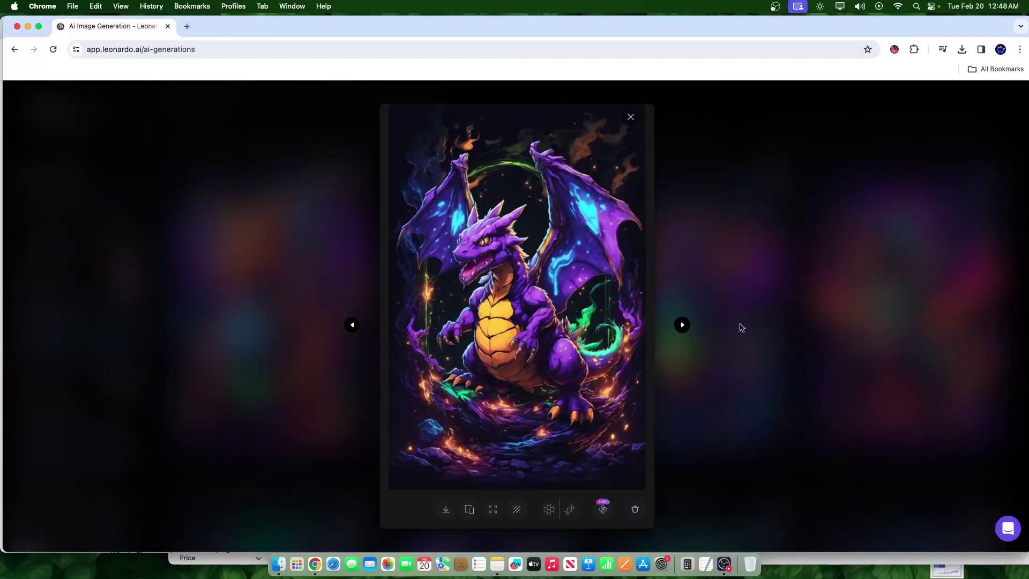
left_click(742, 328)
left_click(734, 337)
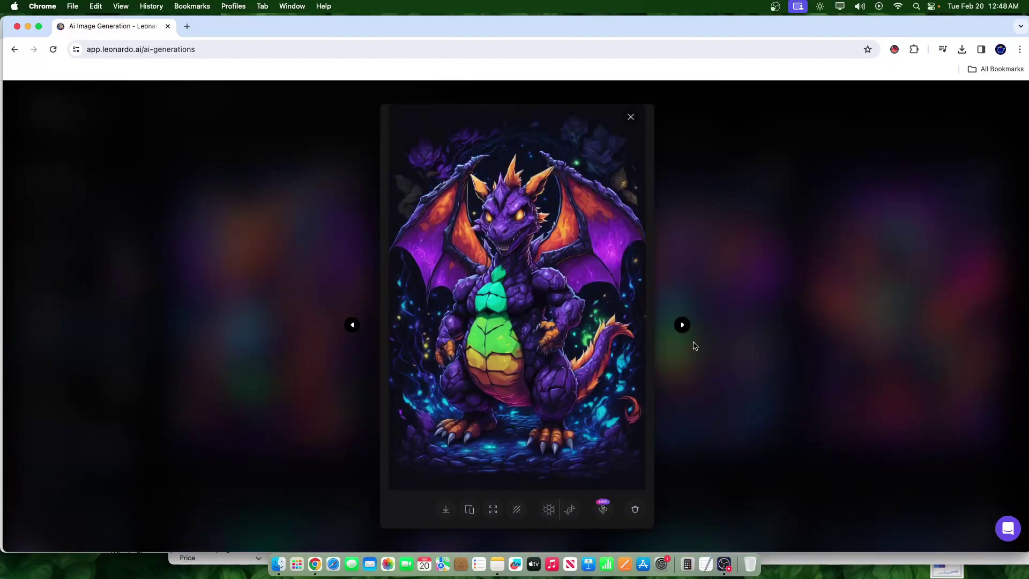
left_click(675, 321)
left_click(825, 320)
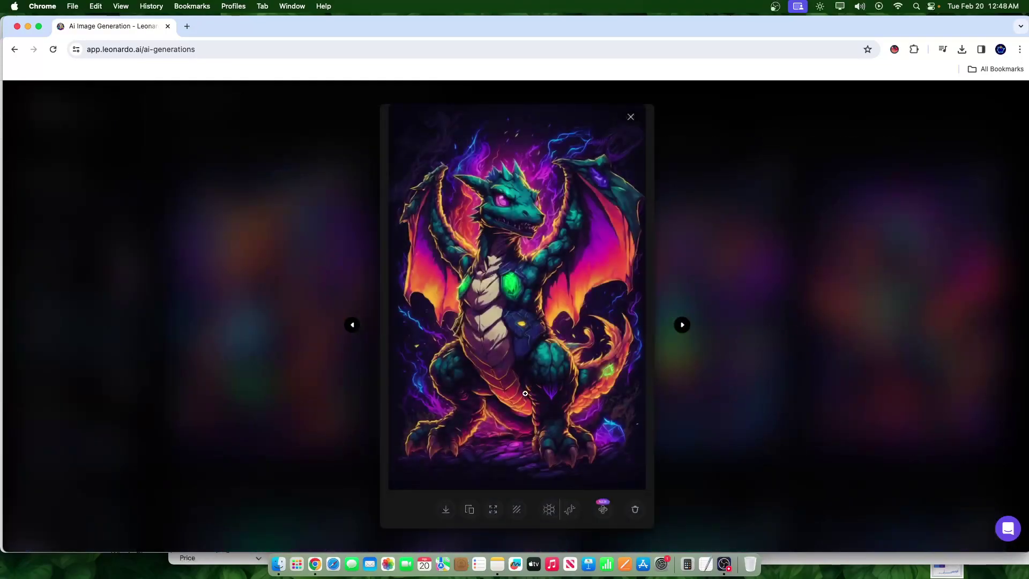
left_click(682, 325)
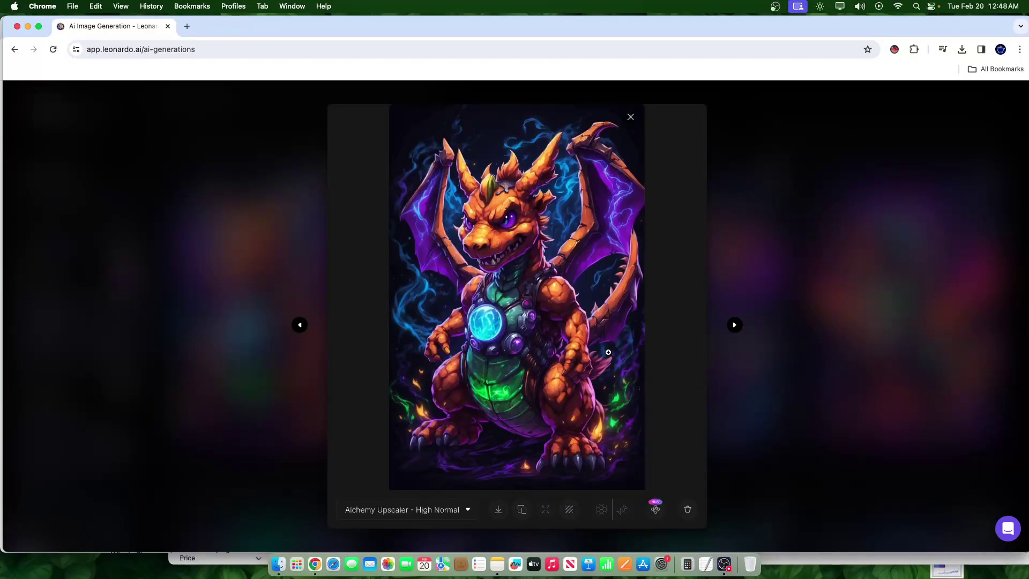
key("Escape")
Expand the neon Charizard prompt to its full text and select it
scroll(616, 375, "up", 2)
scroll(622, 389, "down", 5)
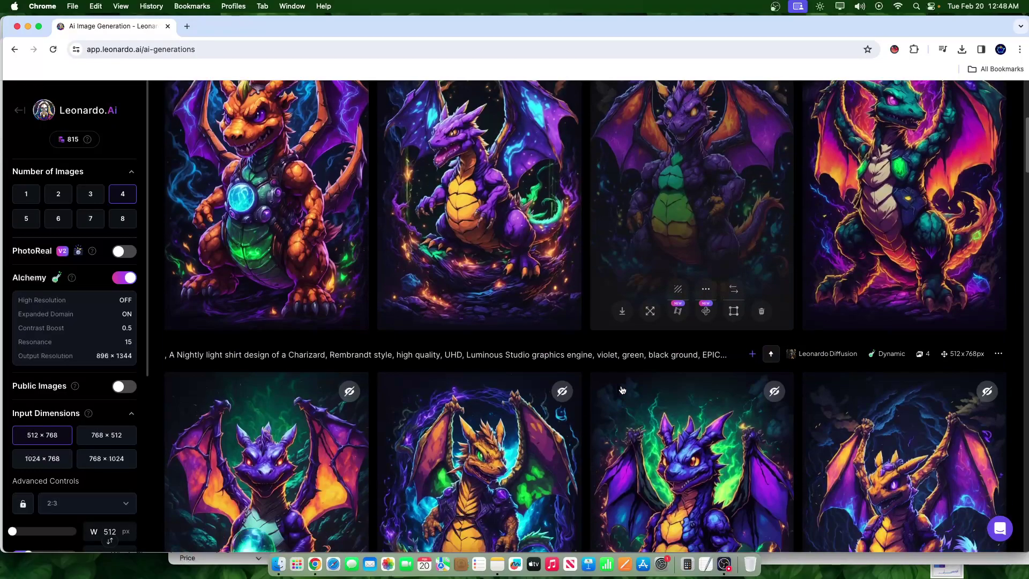
scroll(621, 389, "down", 2)
left_click(751, 294)
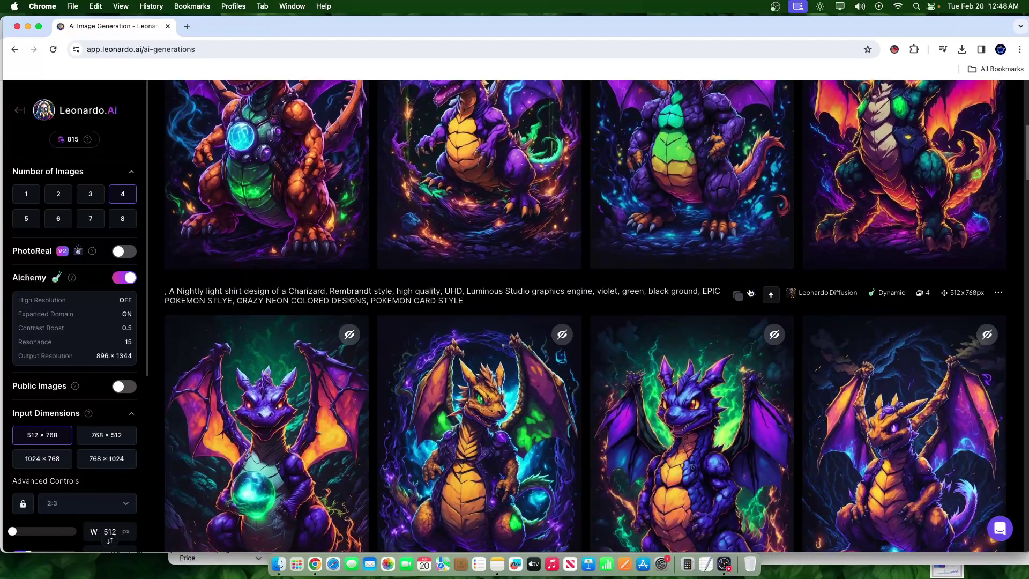
left_click_drag(510, 306, 164, 290)
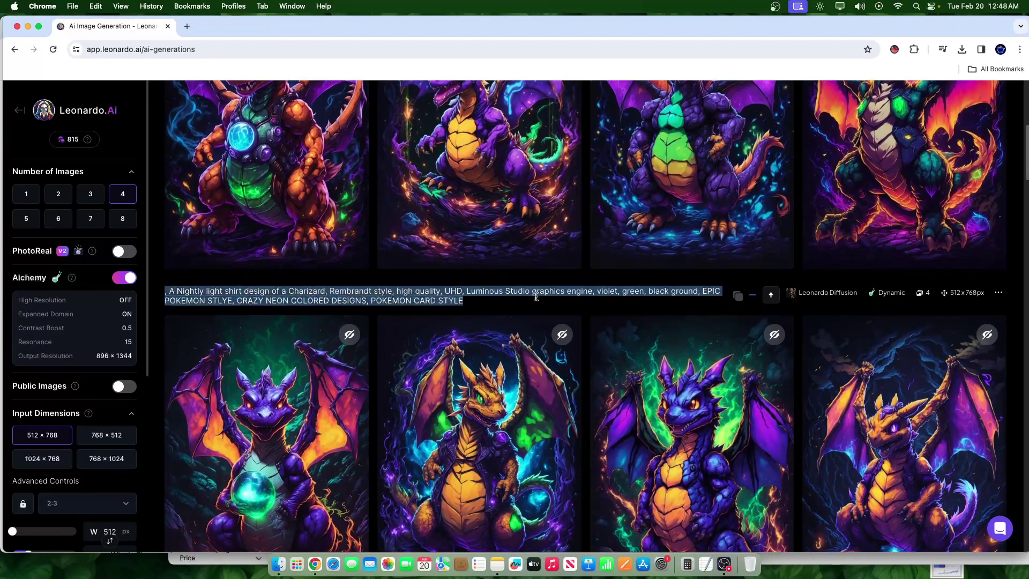
Scroll through the generations, then return to the Leonardo.Ai Home page
scroll(536, 298, "up", 5)
scroll(357, 244, "down", 2)
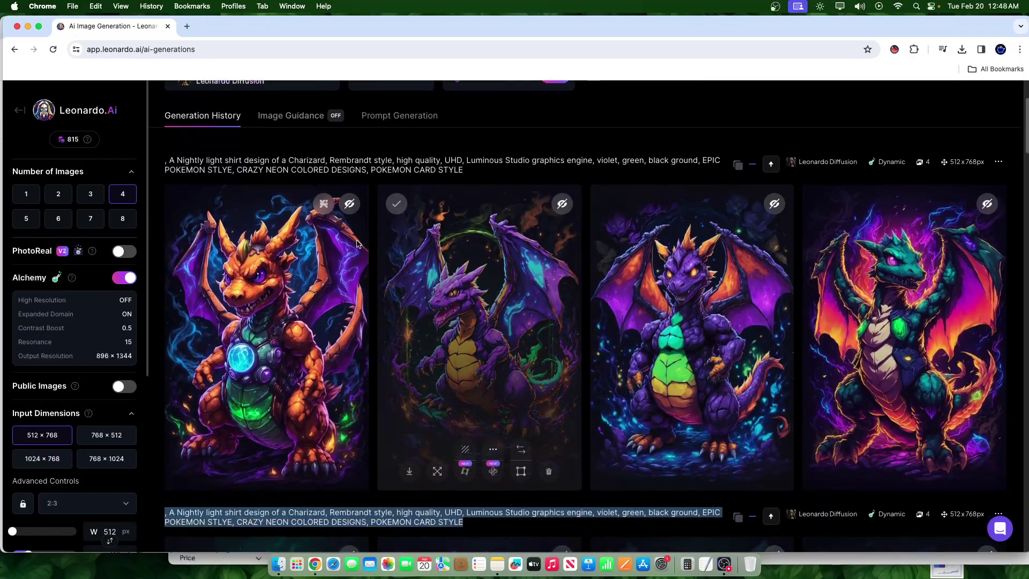
scroll(375, 278, "down", 10)
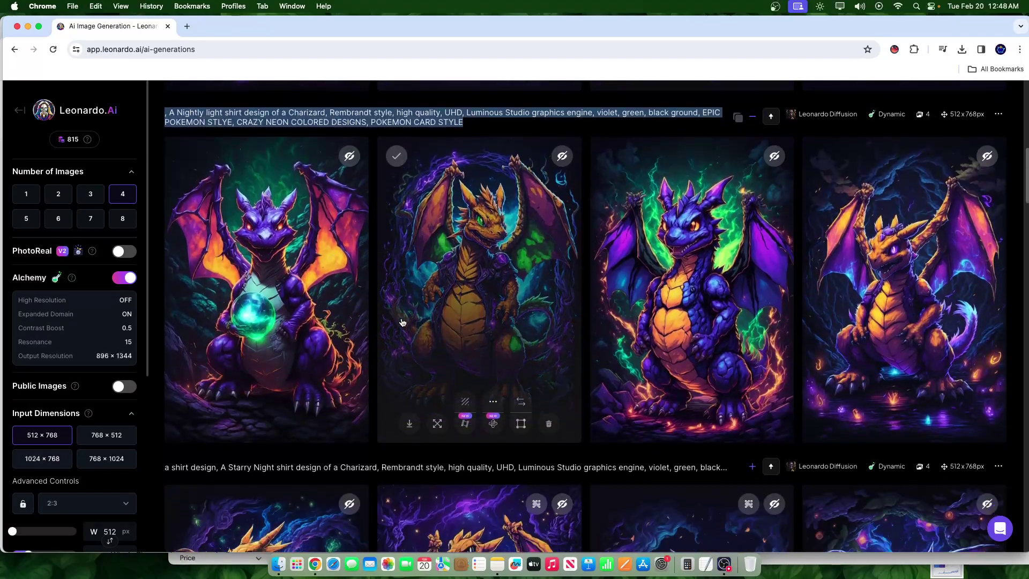
scroll(402, 322, "down", 6)
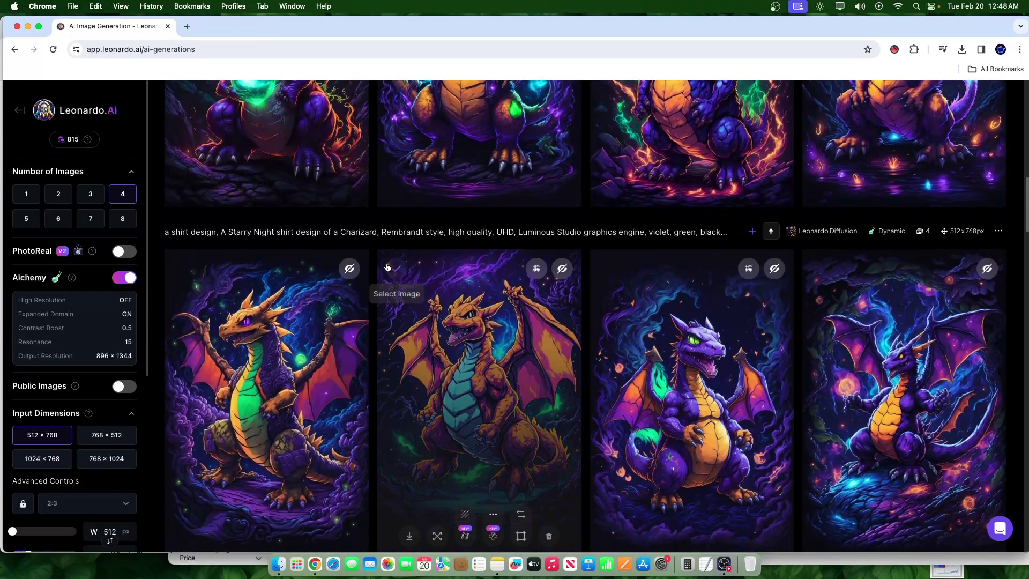
scroll(375, 241, "up", 5)
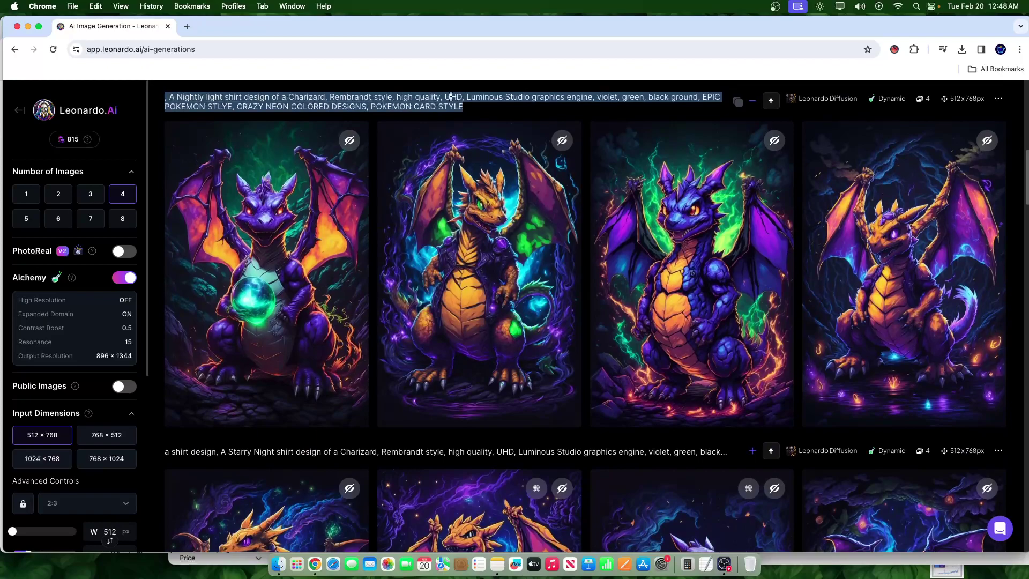
scroll(246, 152, "up", 2)
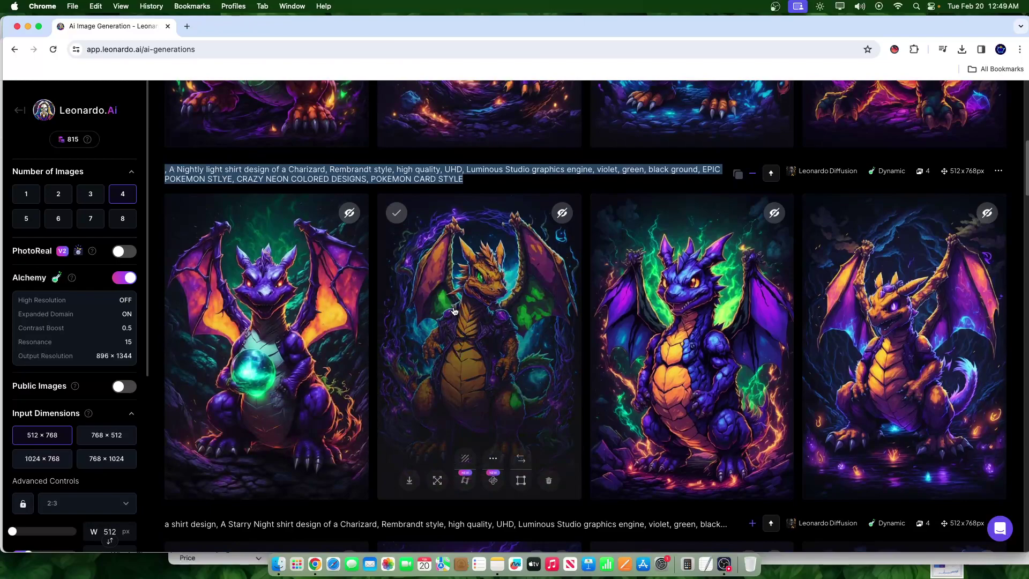
left_click(24, 115)
scroll(486, 398, "down", 2)
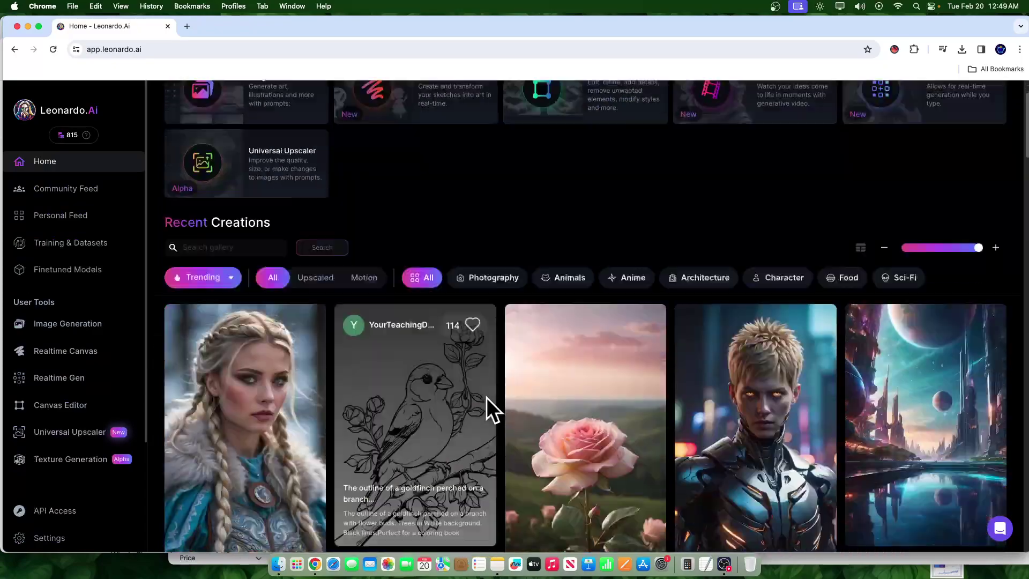
scroll(486, 397, "down", 6)
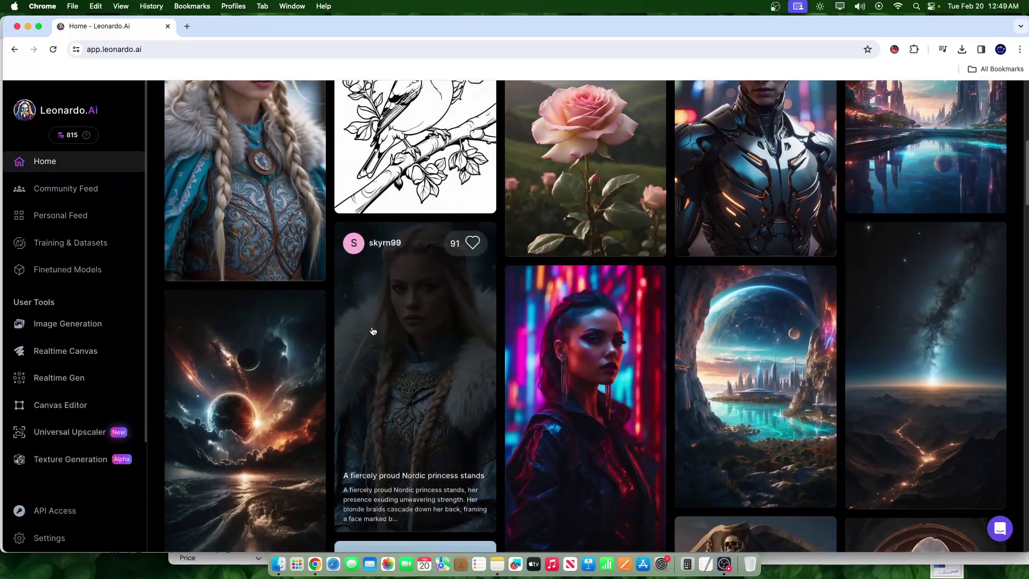
scroll(374, 331, "down", 2)
left_click(423, 289)
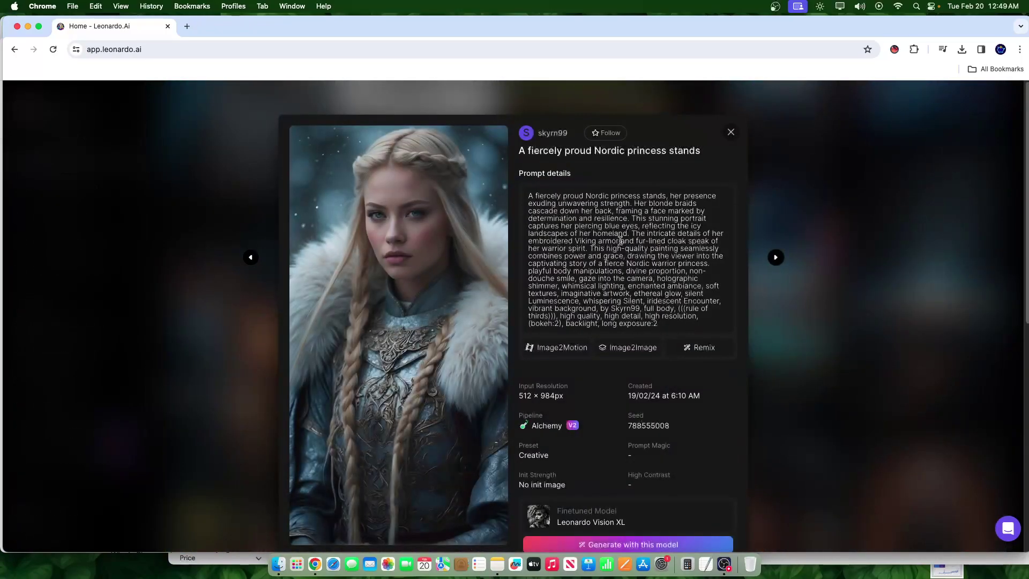
left_click_drag(689, 328, 529, 192)
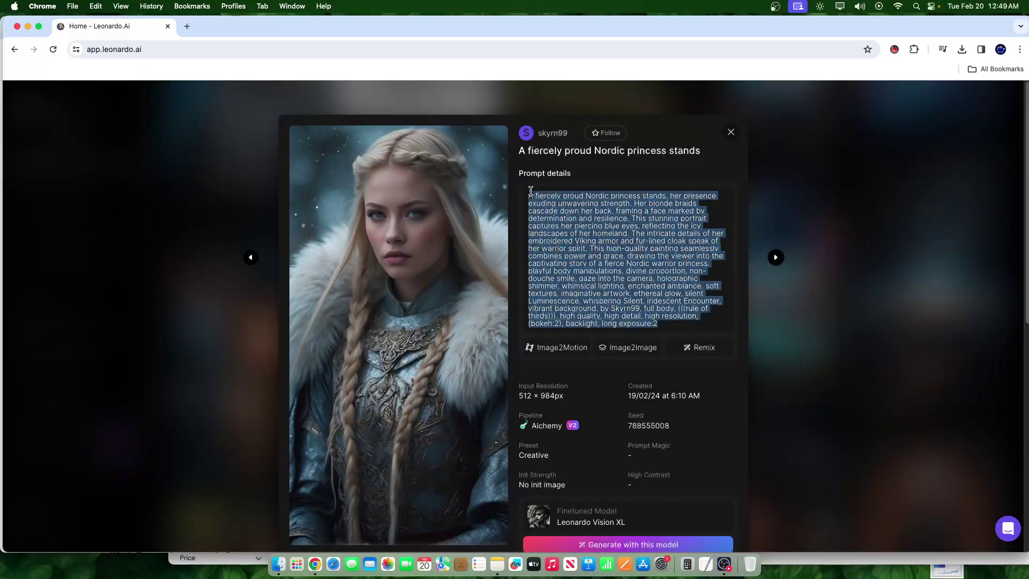
left_click(862, 253)
left_click(440, 291)
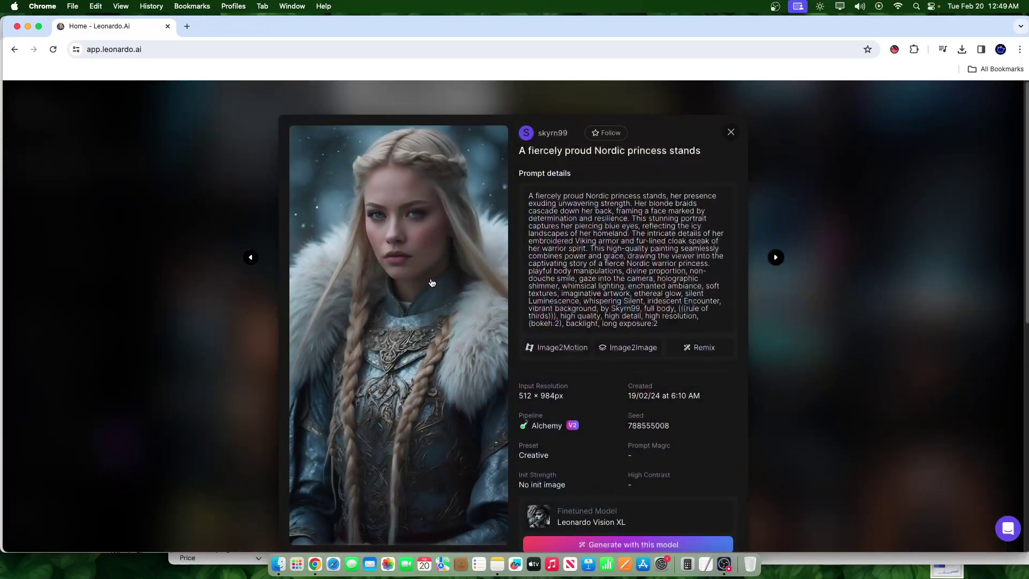
left_click(775, 258)
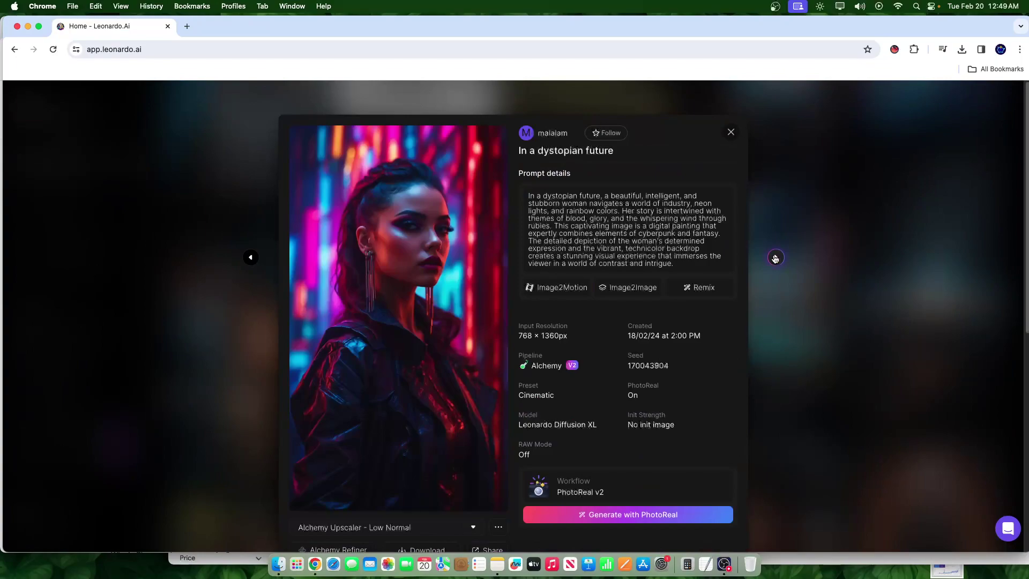
left_click(775, 258)
left_click(775, 258)
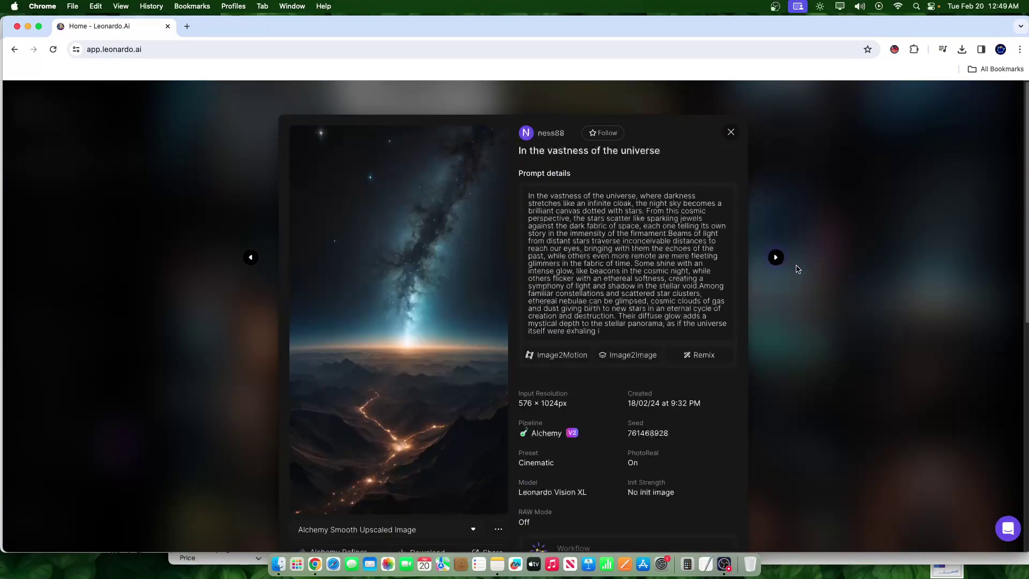
left_click(827, 287)
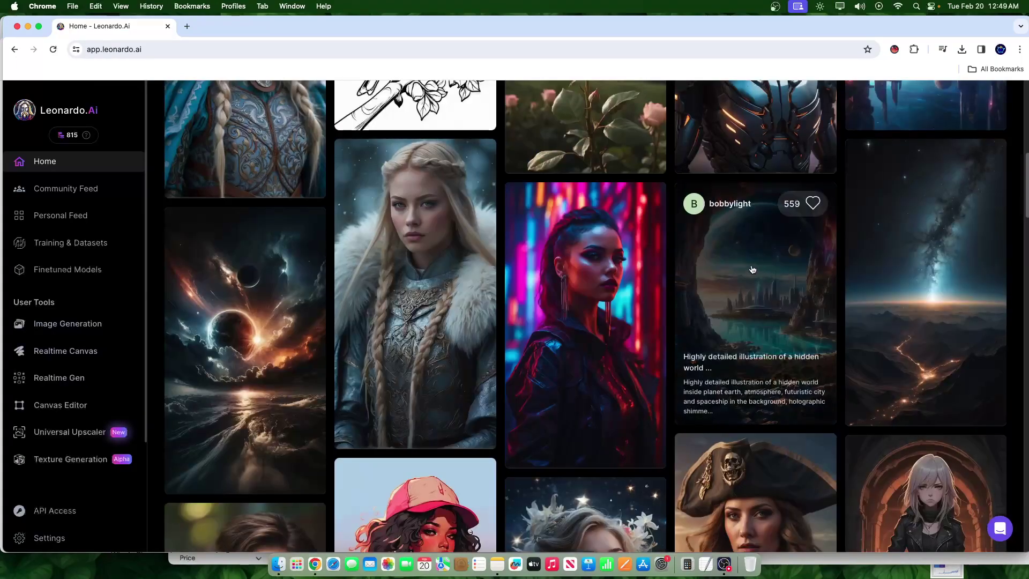
Scroll the Recent Creations feed down and back up, then bring OBS to the front
scroll(617, 359, "down", 3)
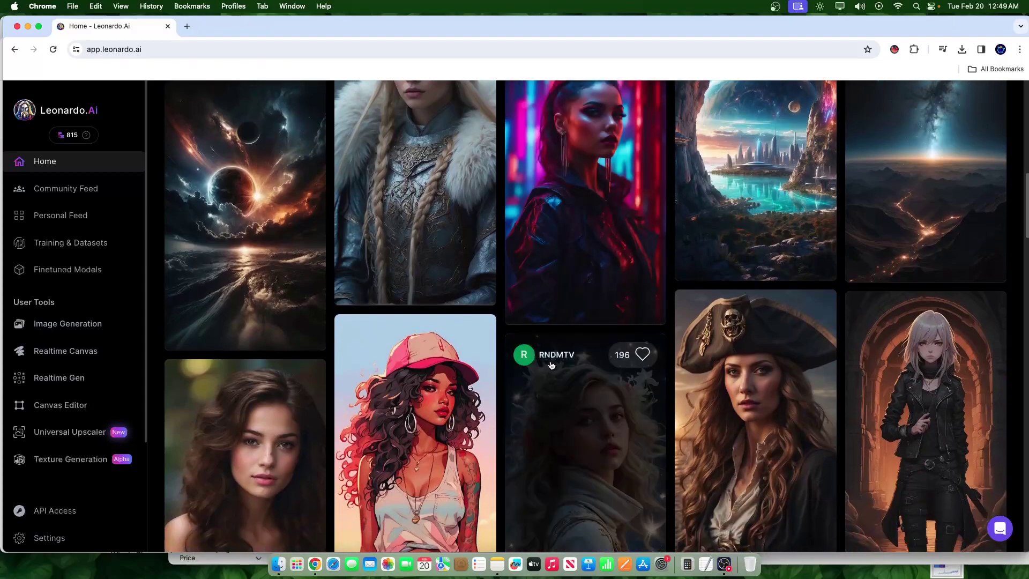
scroll(551, 365, "down", 9)
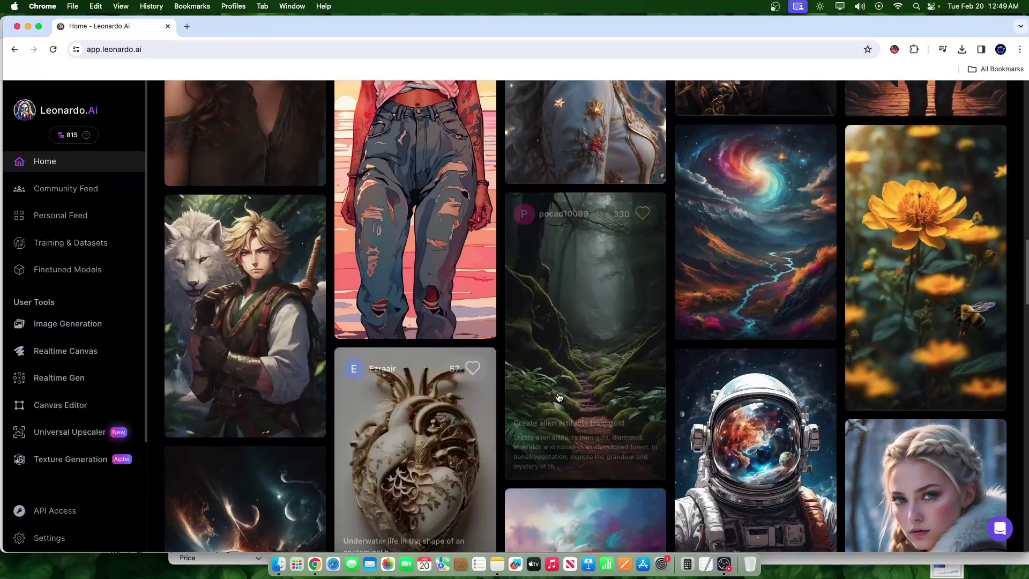
scroll(489, 416, "down", 2)
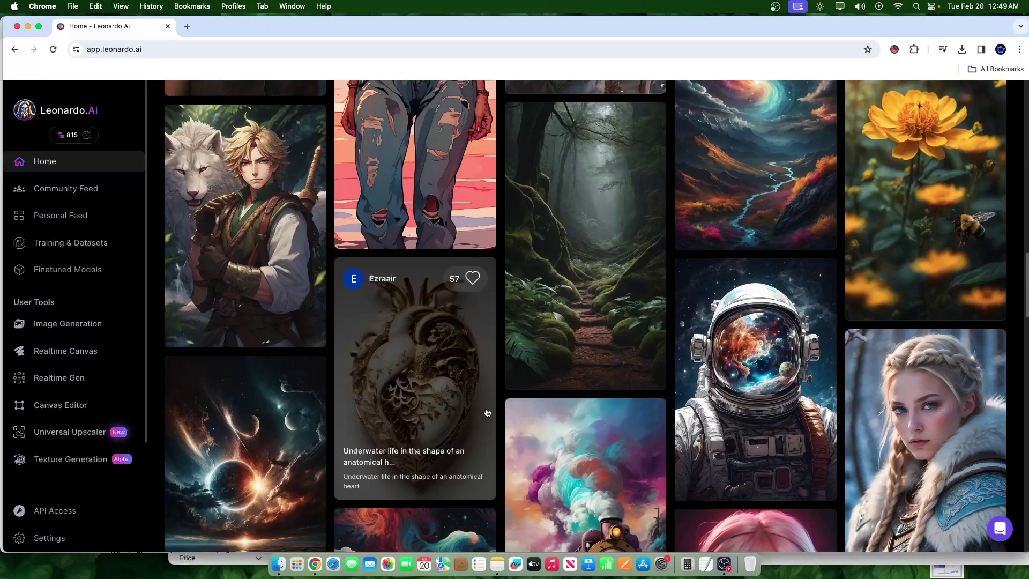
scroll(487, 411, "up", 2)
scroll(488, 404, "up", 10)
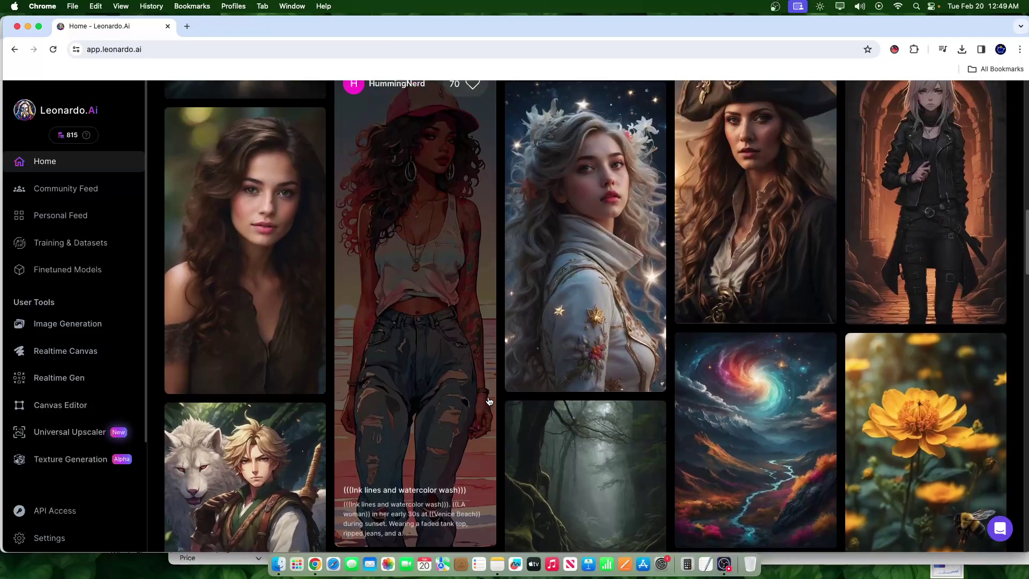
scroll(474, 391, "up", 3)
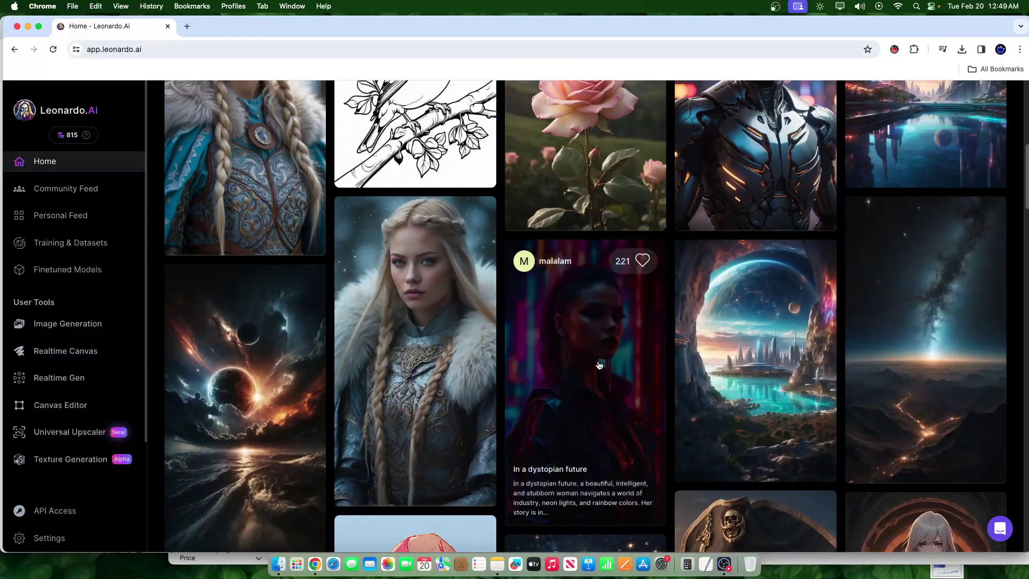
scroll(598, 365, "up", 2)
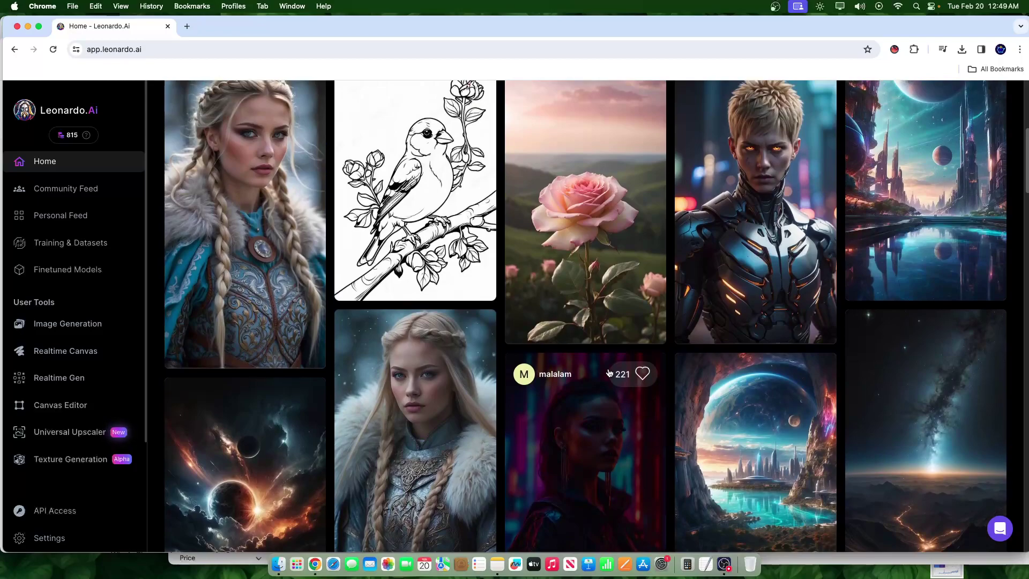
left_click(723, 564)
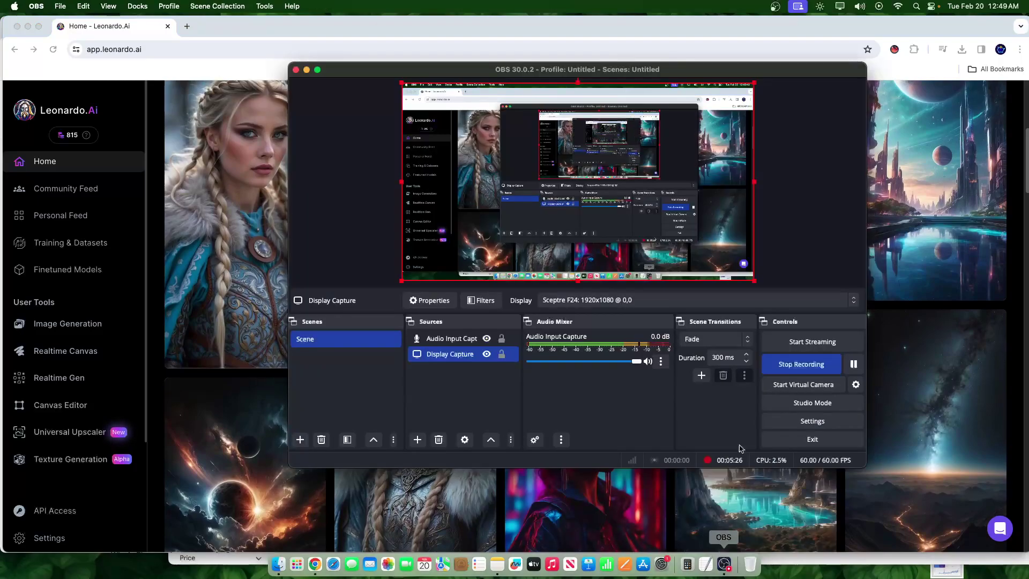